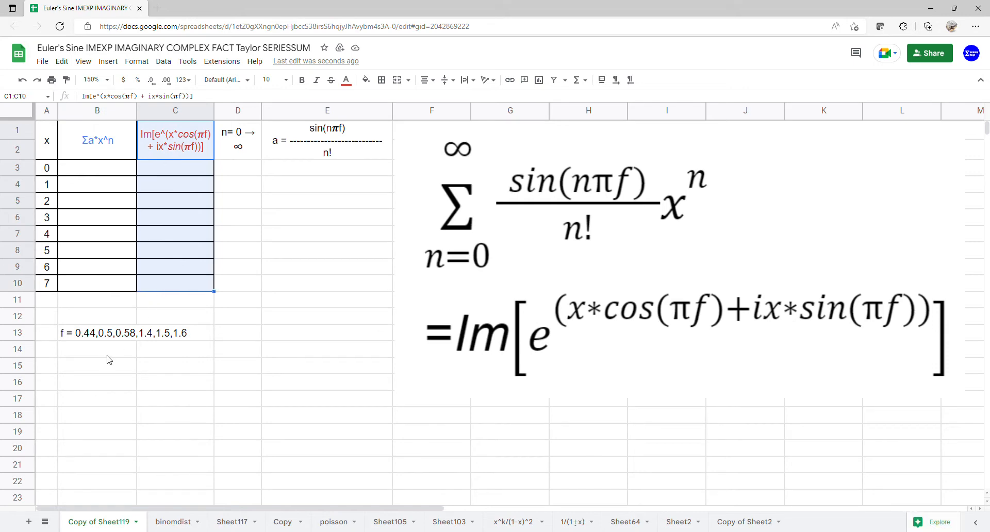
Add a dropdown data validation to B14:C14 listing the items 0.44,0.5,0.58,1.4,1.5,1.6
drag(108, 356, 163, 357)
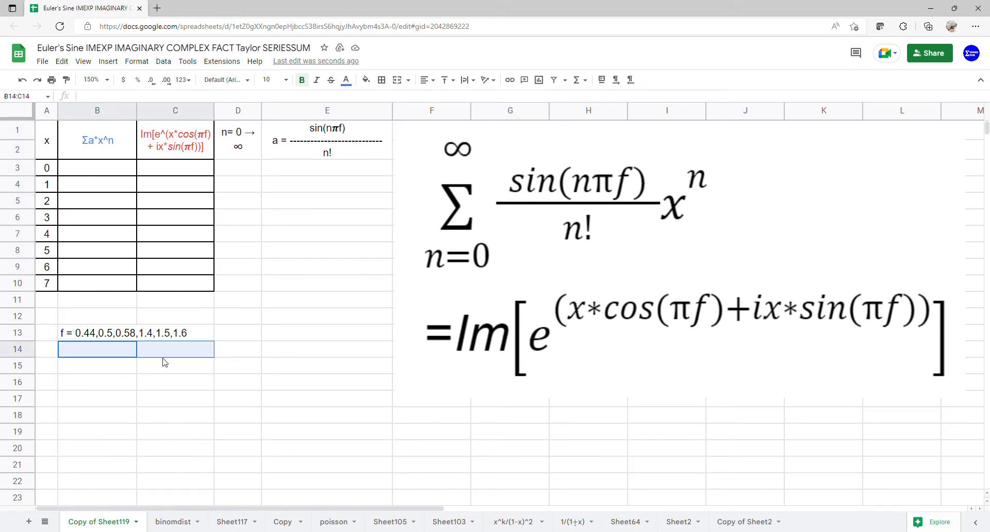
click(171, 62)
click(198, 255)
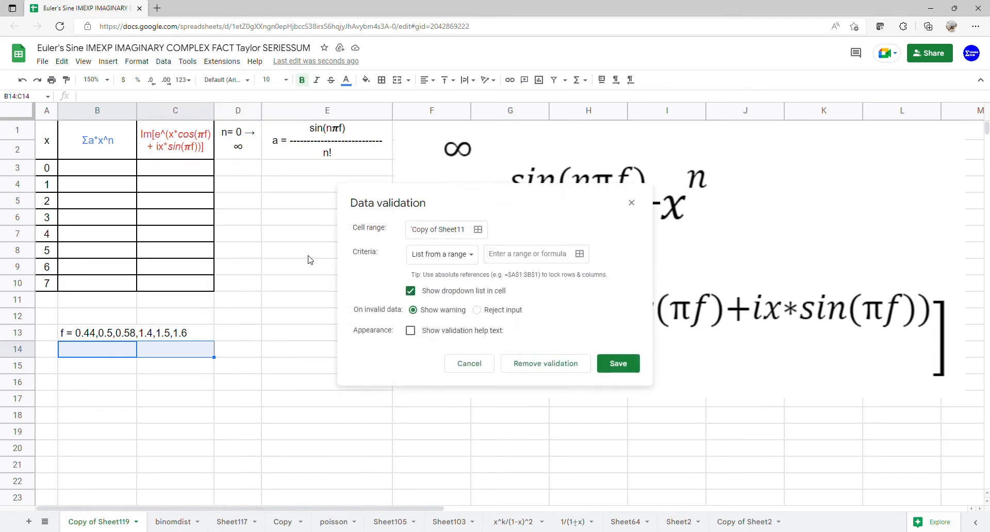
click(436, 255)
click(442, 272)
click(524, 258)
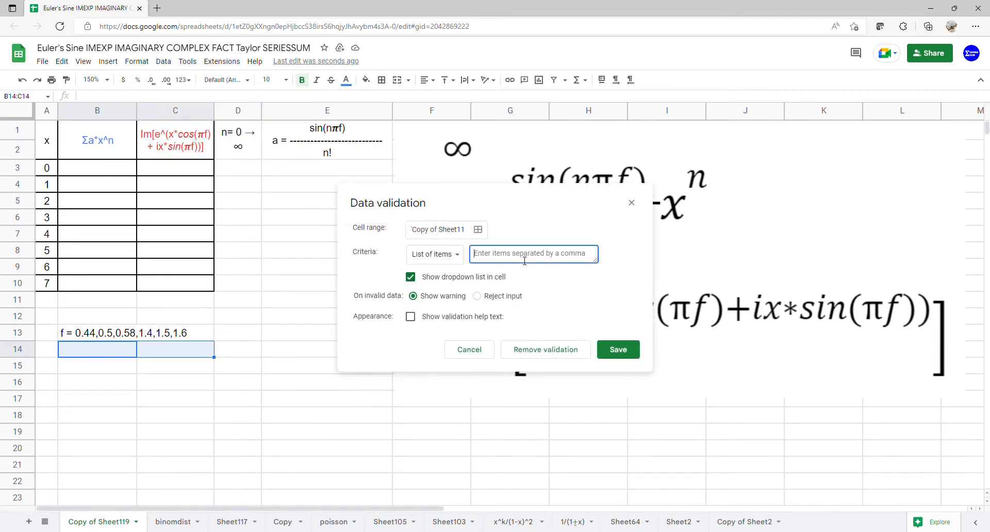
text(0.44,0.5,0.58,1.4,1.5,1.6)
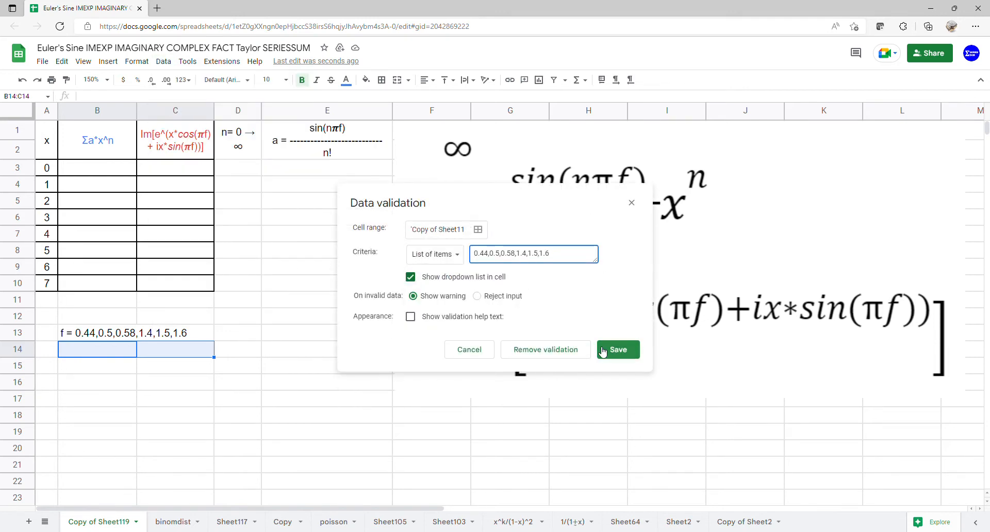
click(608, 349)
Choose 0.44 from the dropdowns in both B14 and C14
click(129, 349)
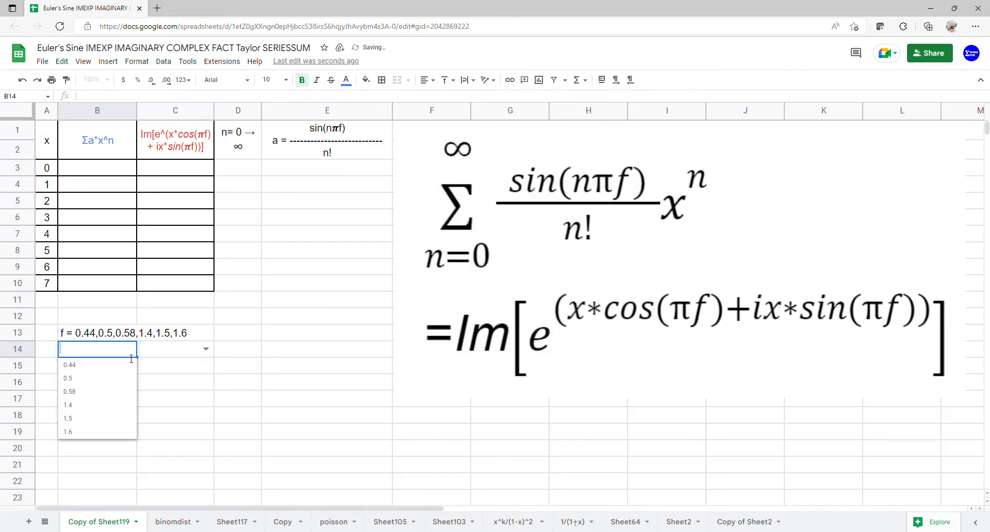
click(116, 369)
click(206, 349)
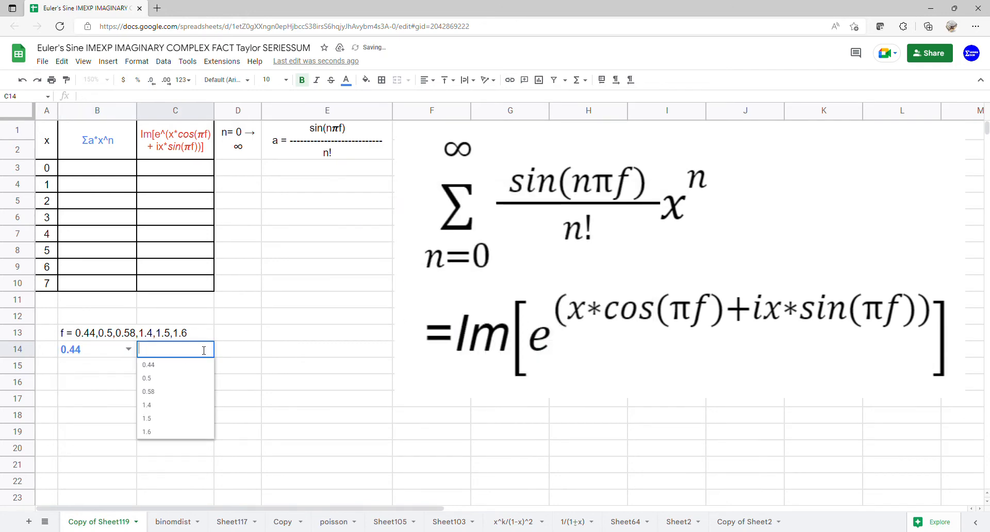
click(174, 369)
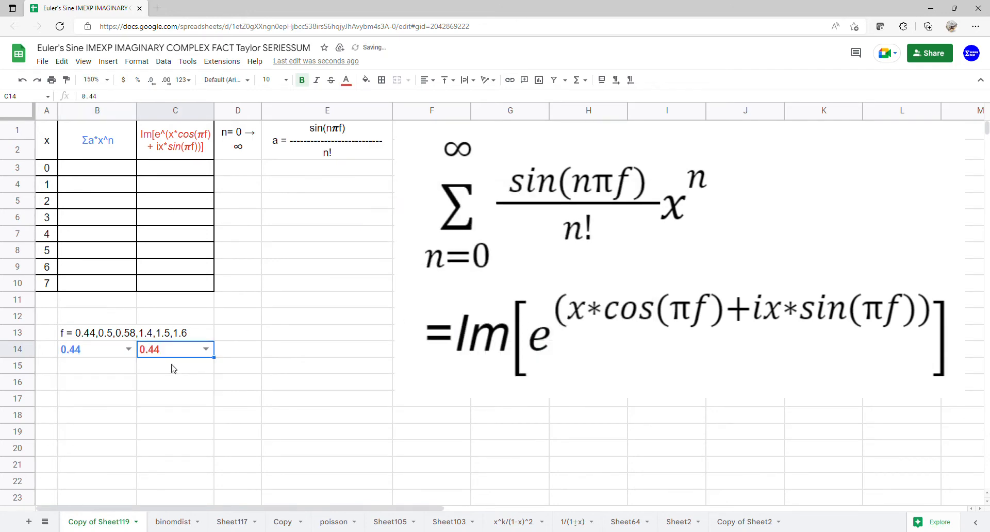
Enter 0 as the starting n value in D3
click(112, 170)
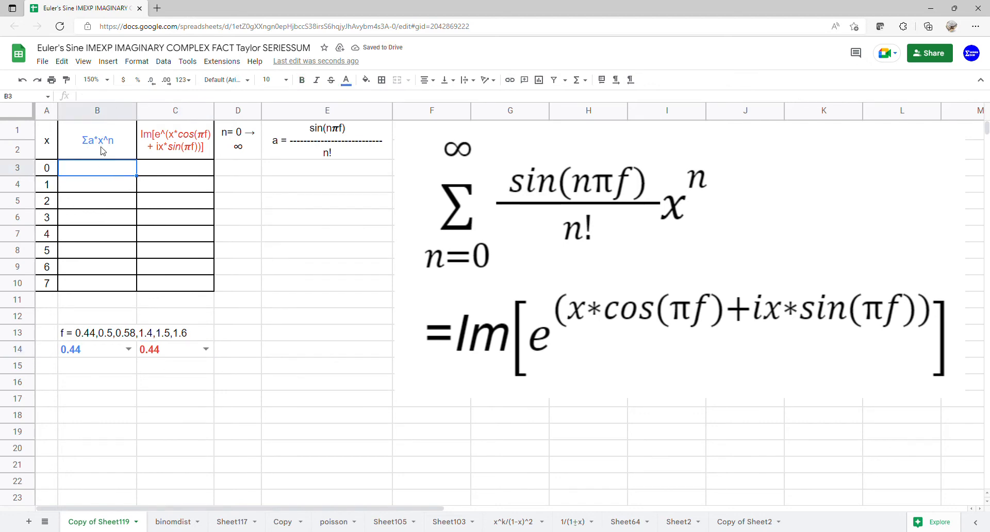
click(219, 170)
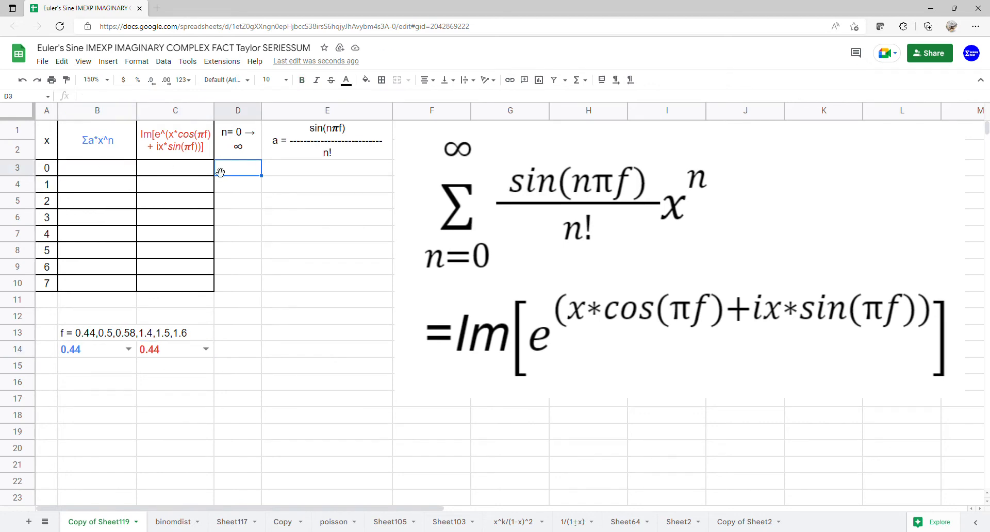
text(0)
key(Return)
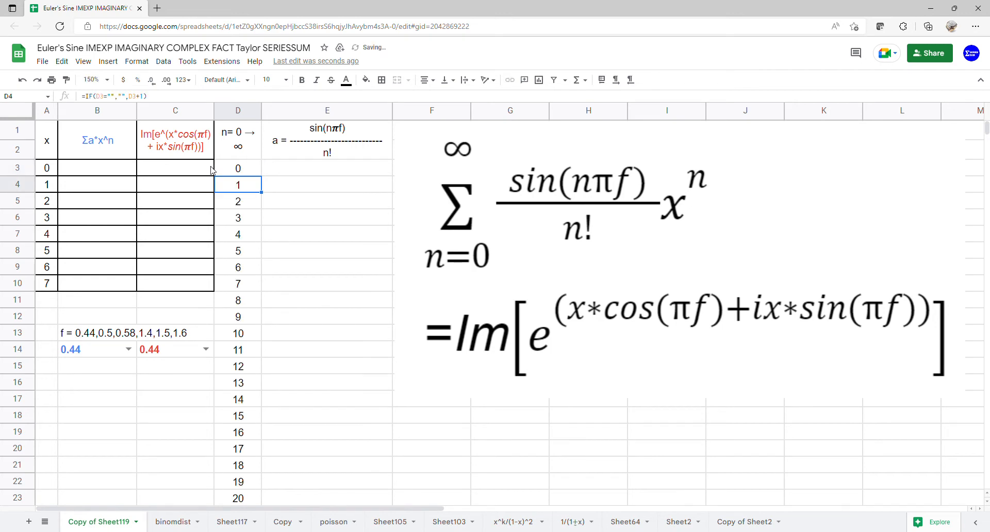
Enter =ARRAYFORMULA(SIN(D3:D23*PI()*B14)/FACT(D3:D23)) in E3 to compute the series coefficients
click(308, 174)
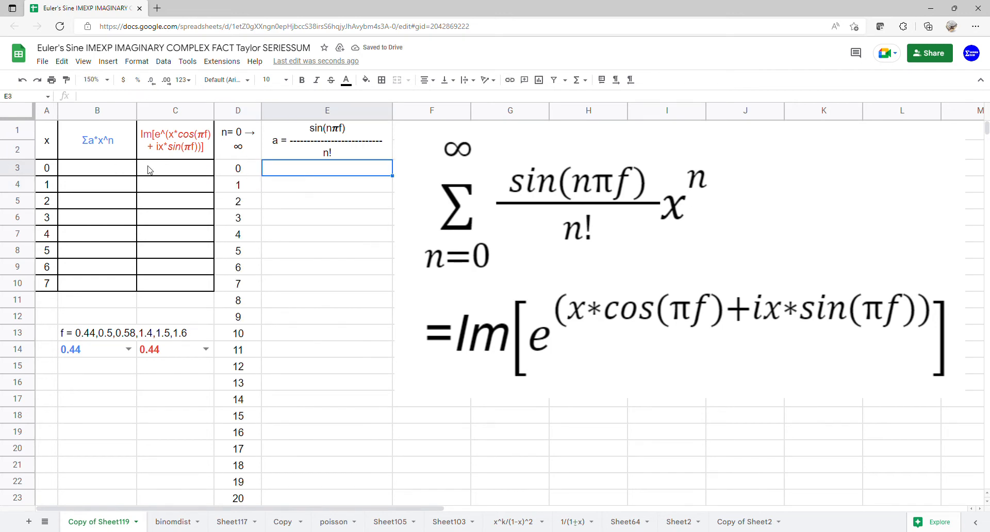
text(=ARRAYFORMULA(se)
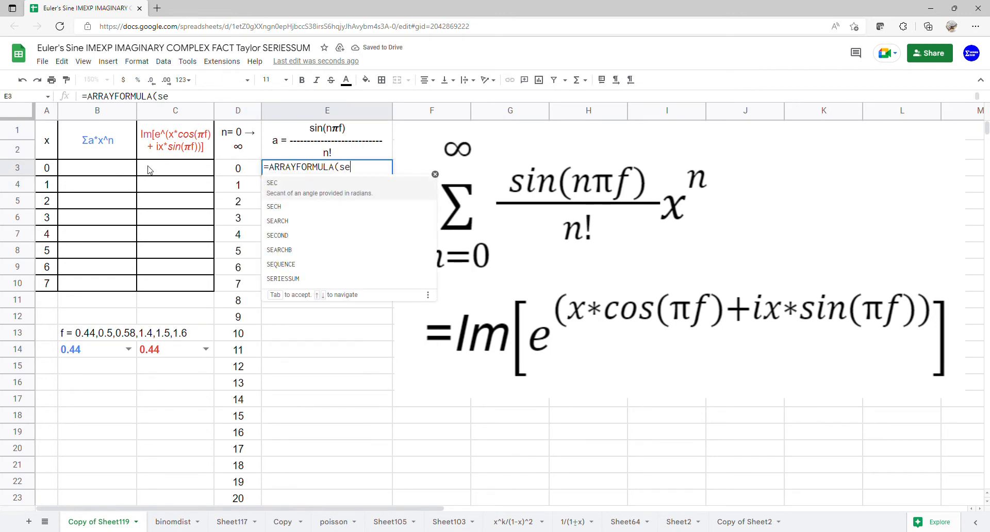
key(BackSpace)
text(in)
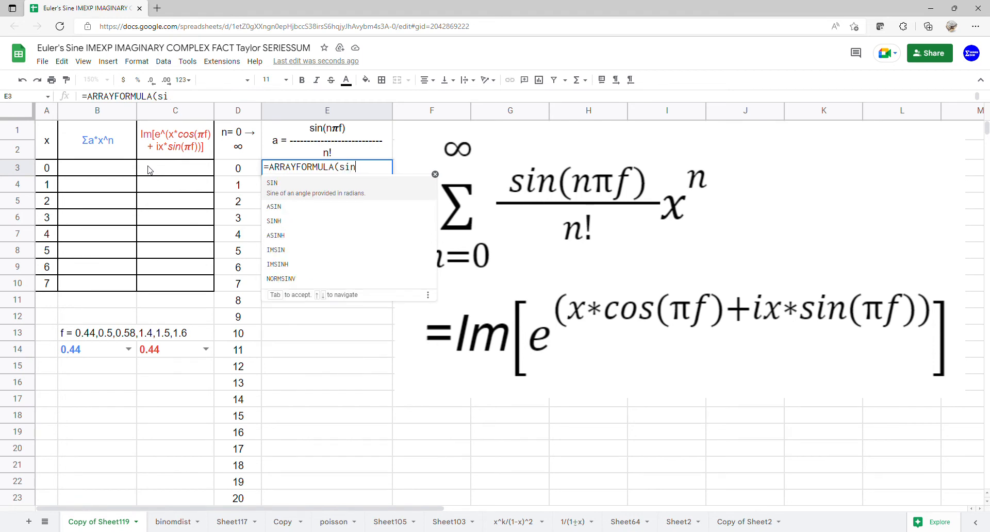
click(345, 192)
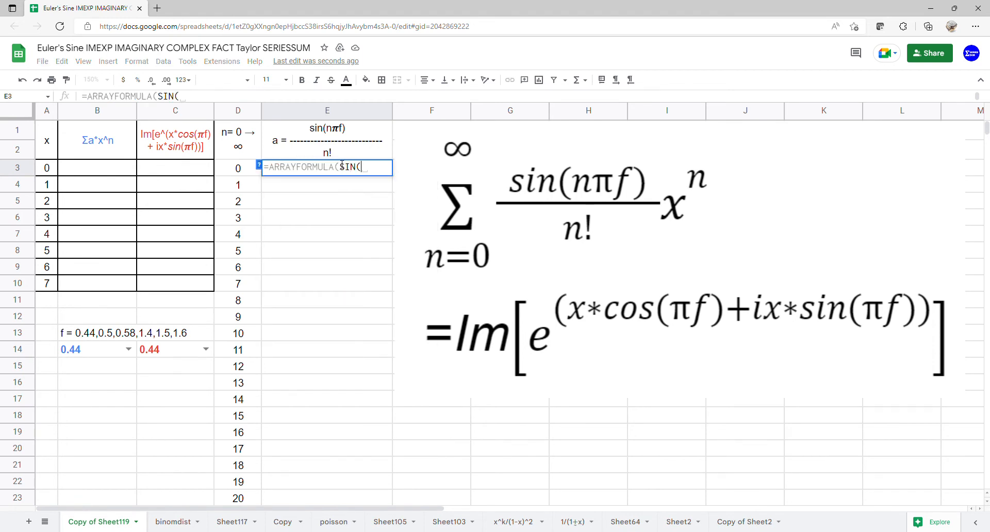
drag(253, 170, 252, 496)
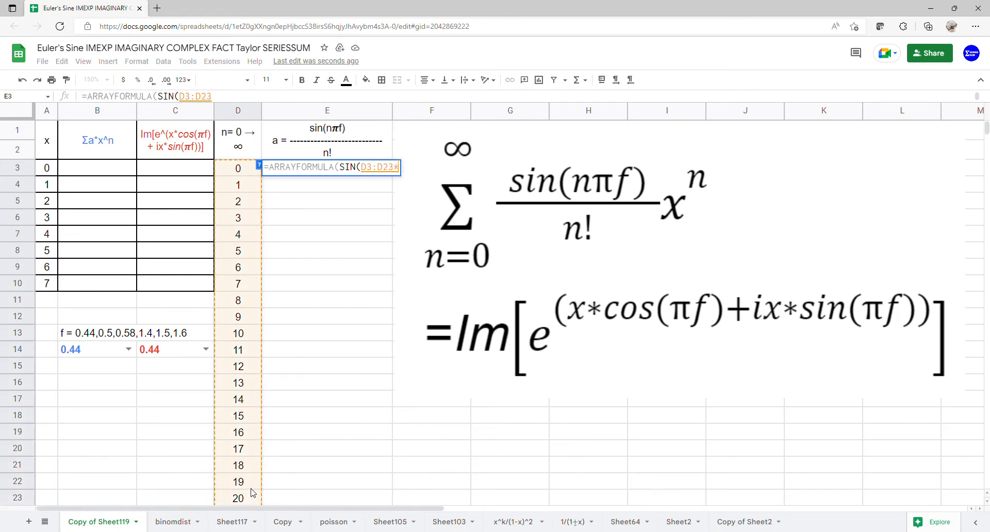
text(*PI()
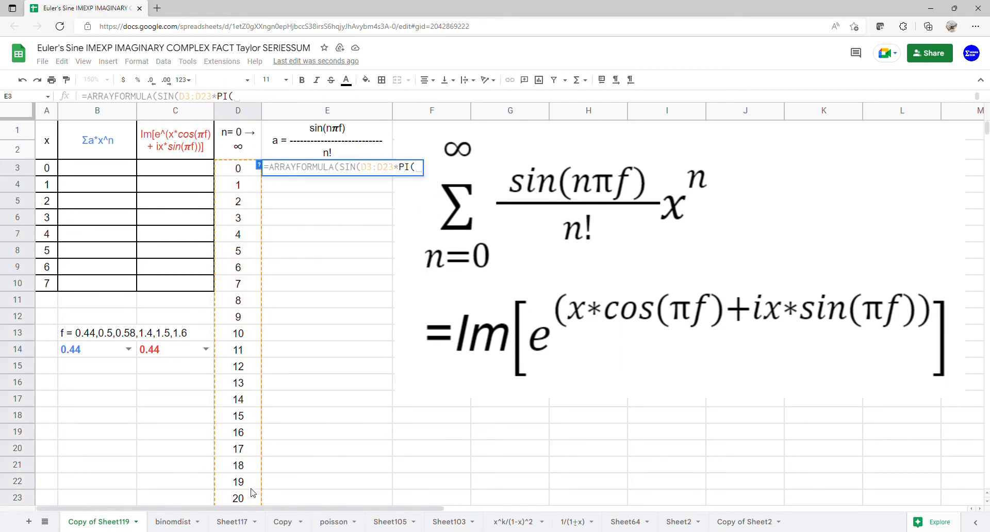
text()*)
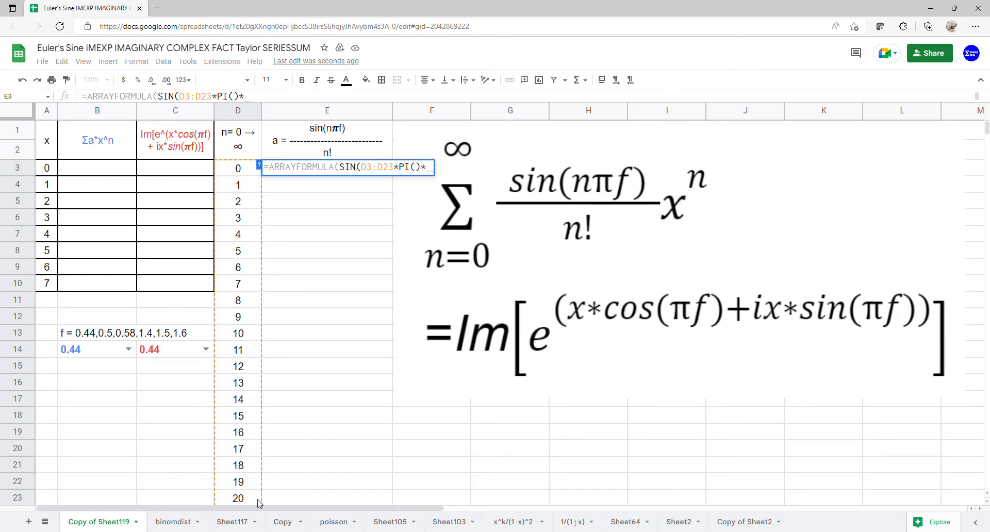
click(96, 352)
text())
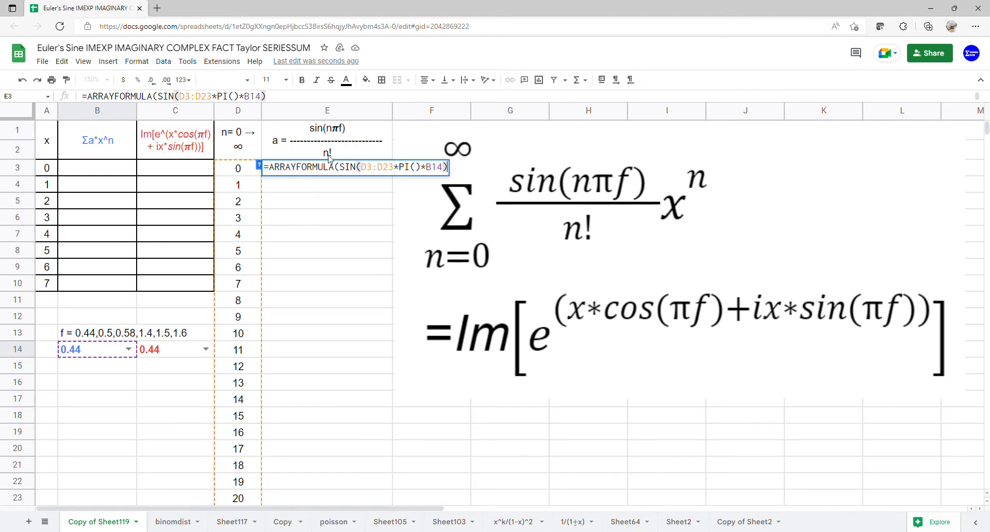
text(/FACT()
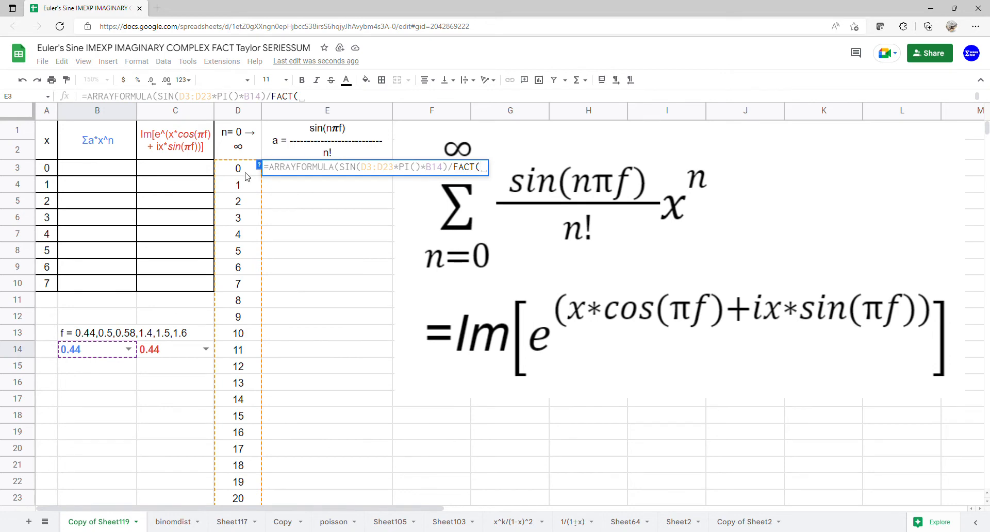
drag(246, 174, 259, 497)
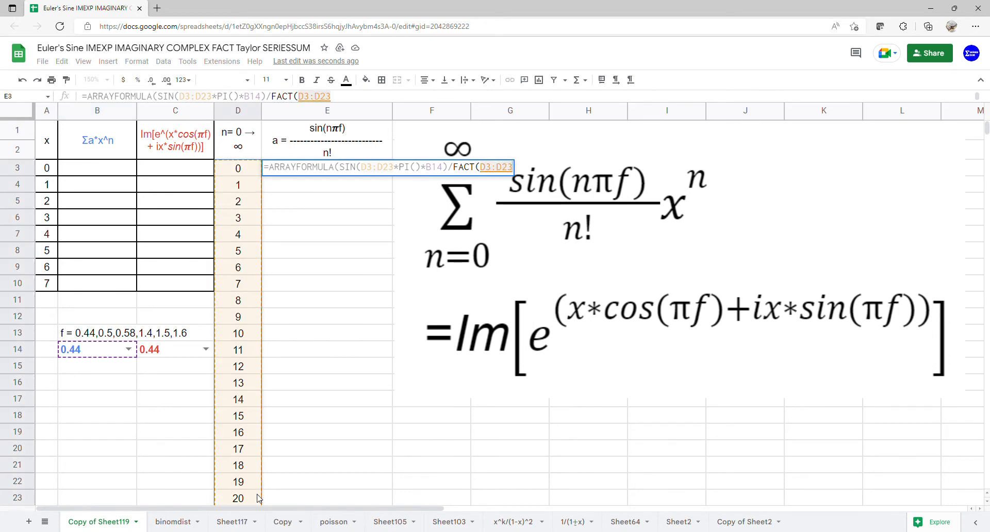
key(Return)
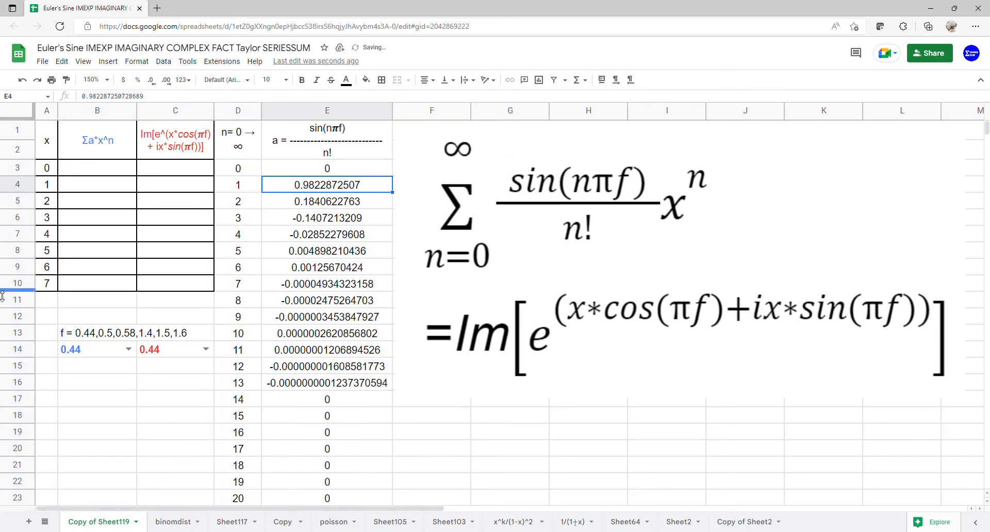
Enter =ARRAYFORMULA(SERIESSUM(A3:A10,0,1,E3:E23)) in B3 to sum the series for each x
click(104, 178)
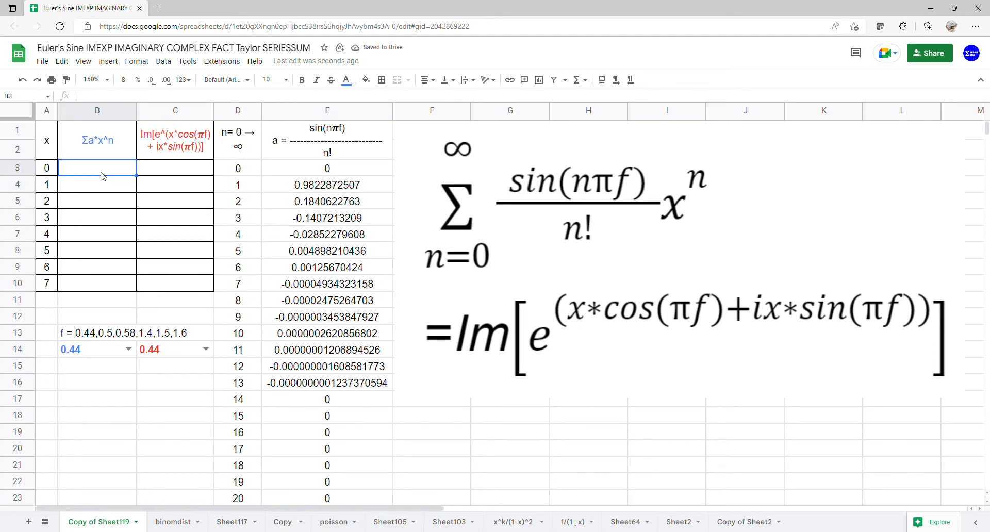
text(=arr)
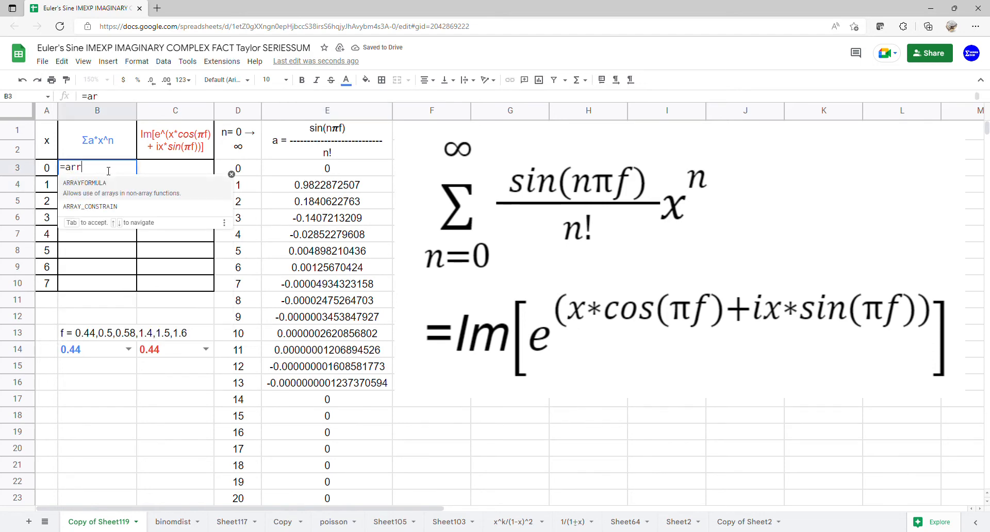
key(Tab)
text(seri)
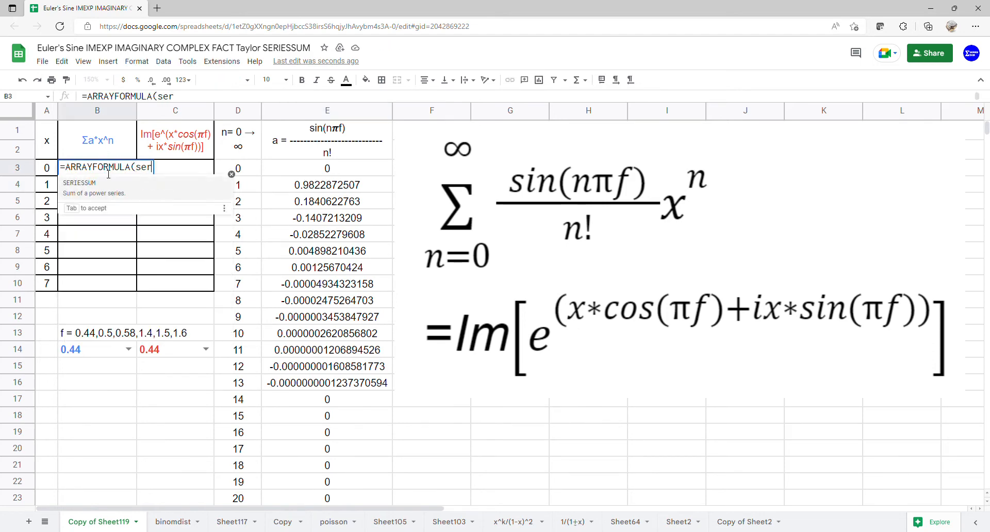
key(Tab)
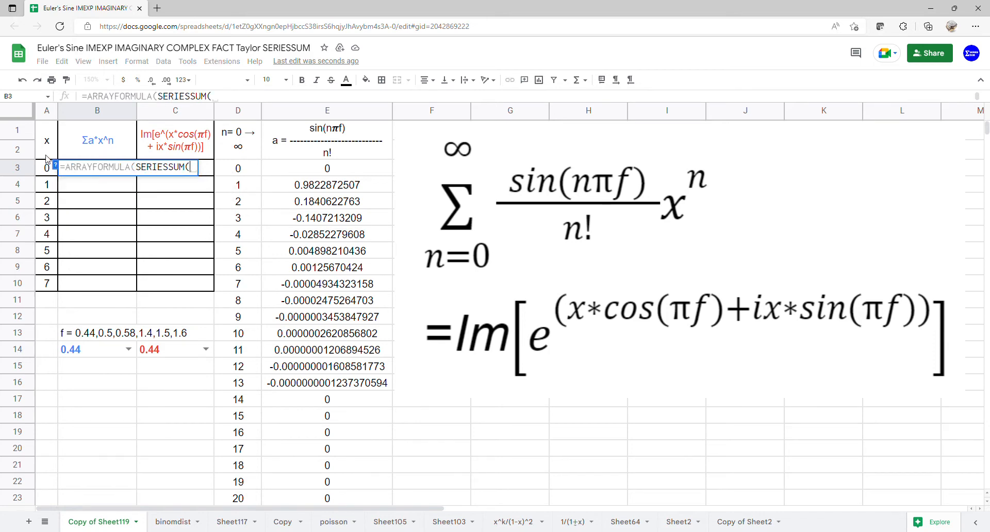
drag(47, 169, 49, 288)
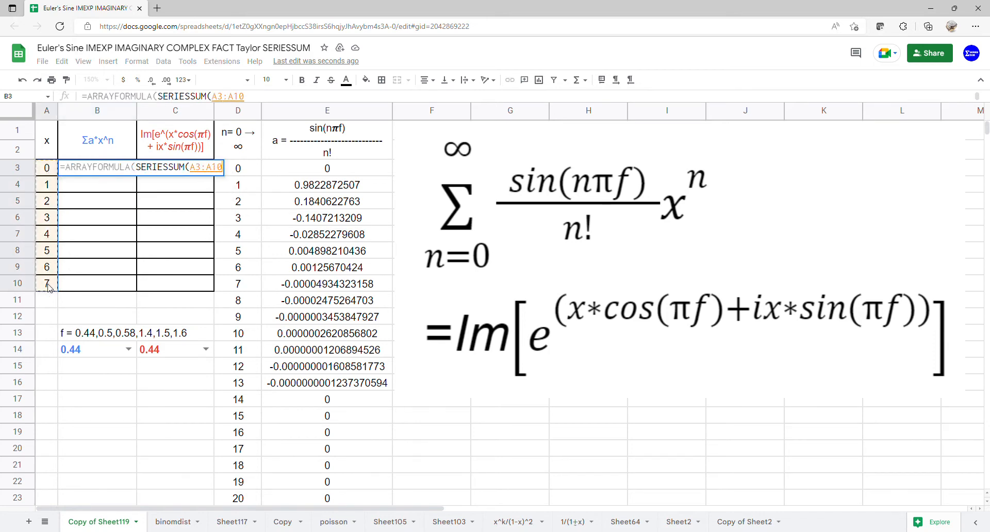
text(,)
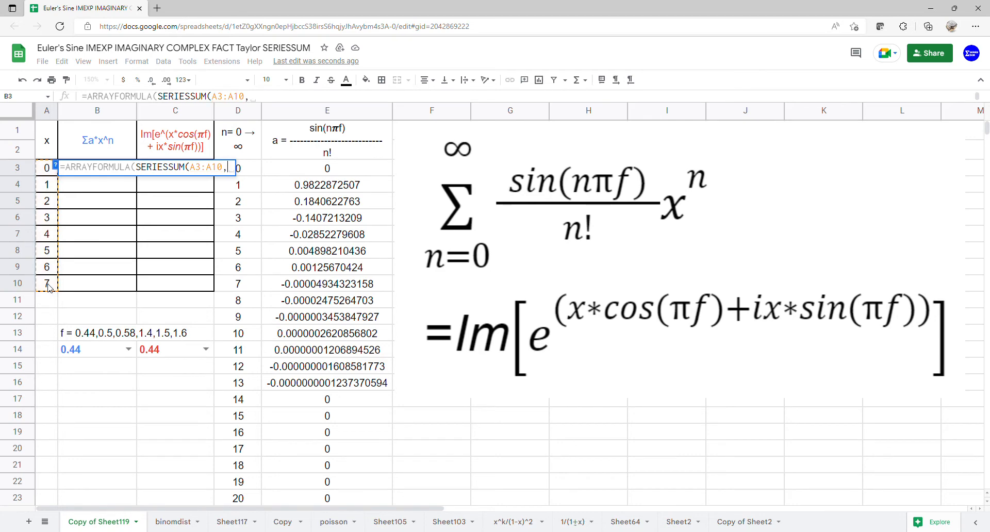
text(0,1,)
drag(332, 165, 335, 499)
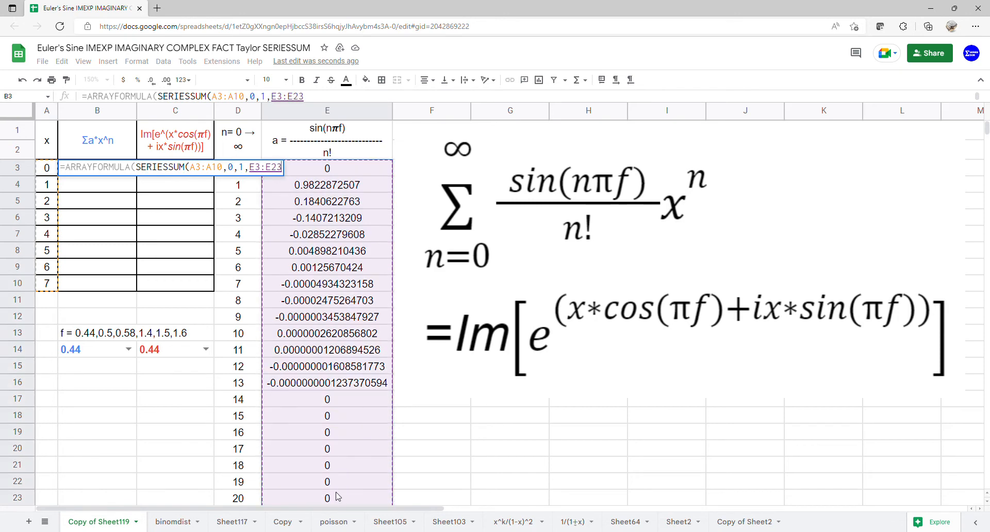
key(Return)
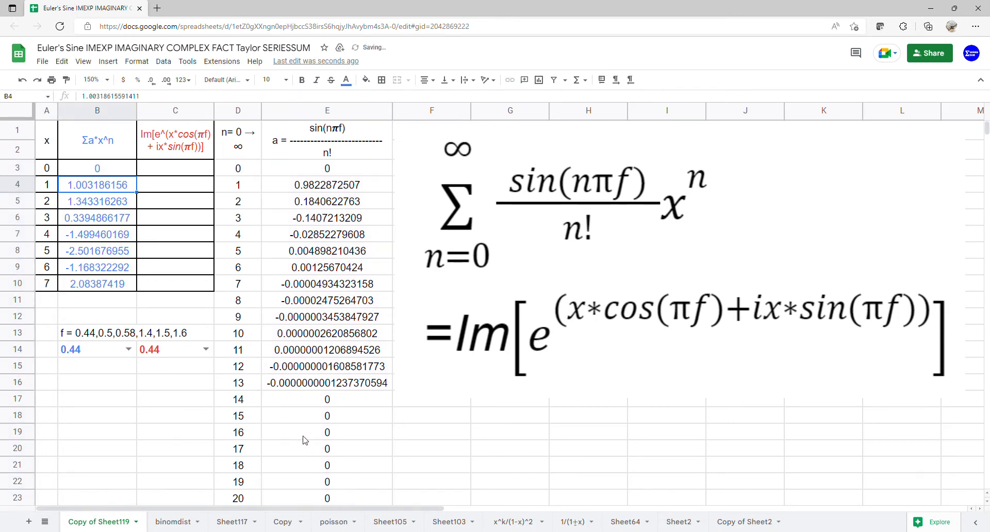
Enter =ARRAYFORMULA(COMPLEX(A3:A10*COS(PI()*C14),A3:A10*SIN(PI()*C14))) in C3 to build the complex exponent for each x
click(189, 169)
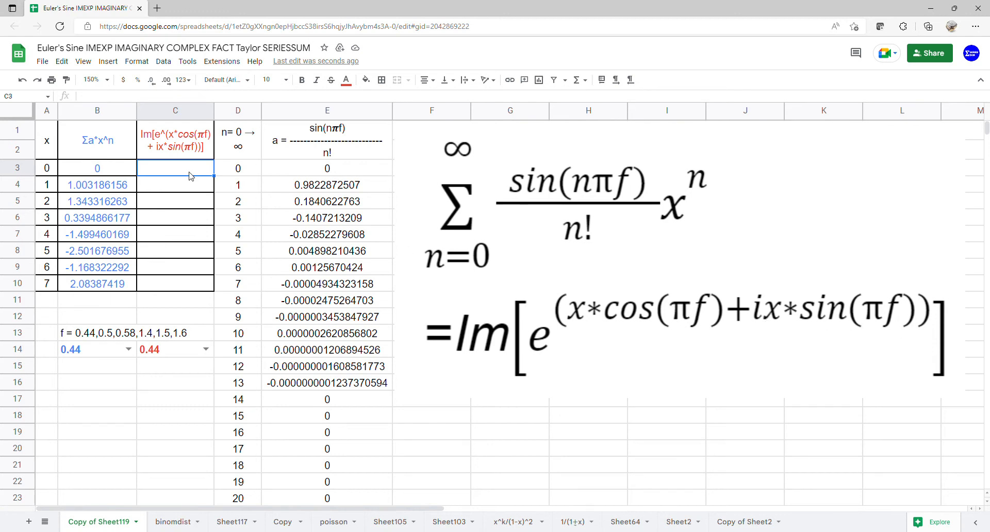
text(=ARRAYFORMULA()
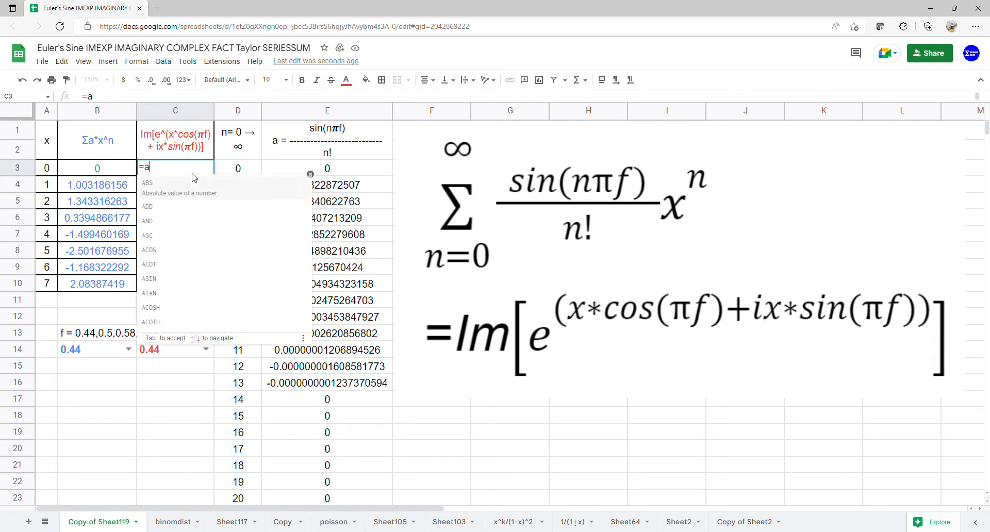
text(comp)
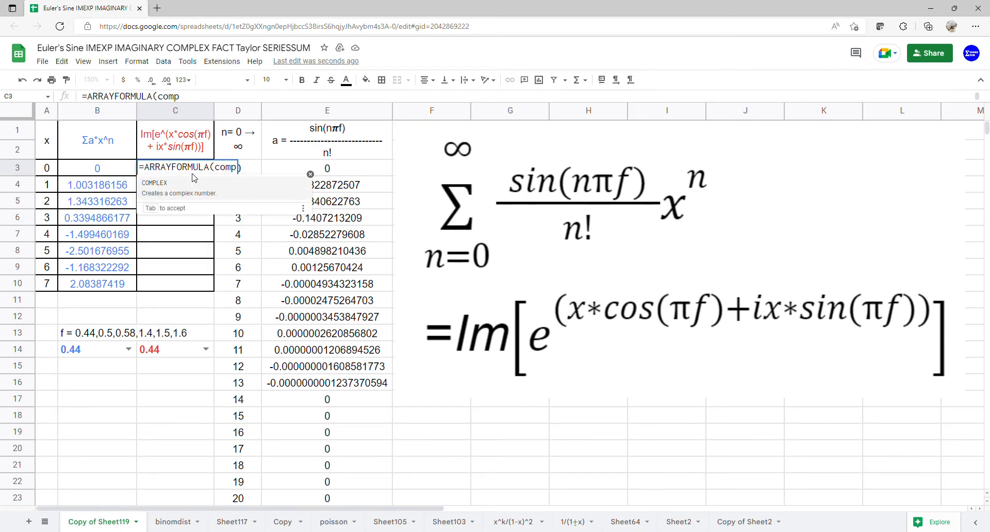
key(Tab)
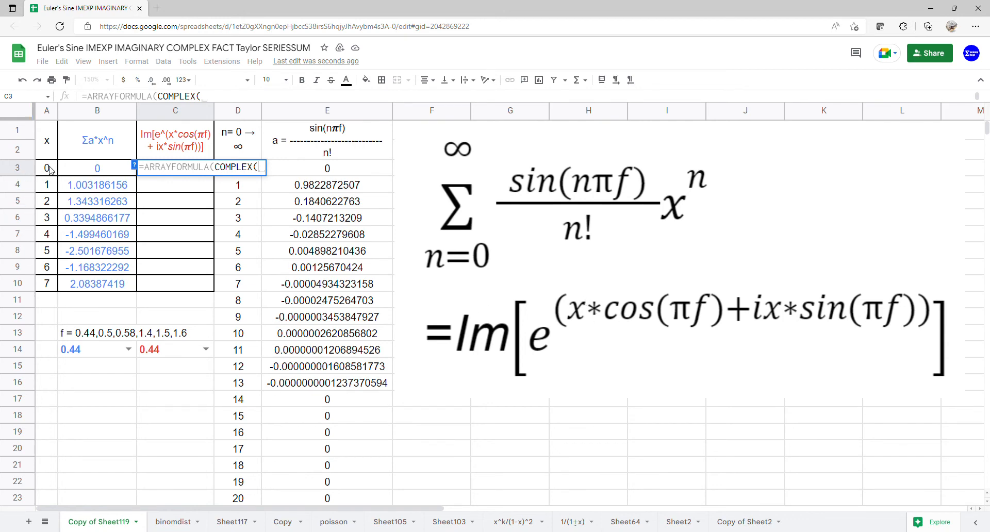
drag(51, 170, 53, 283)
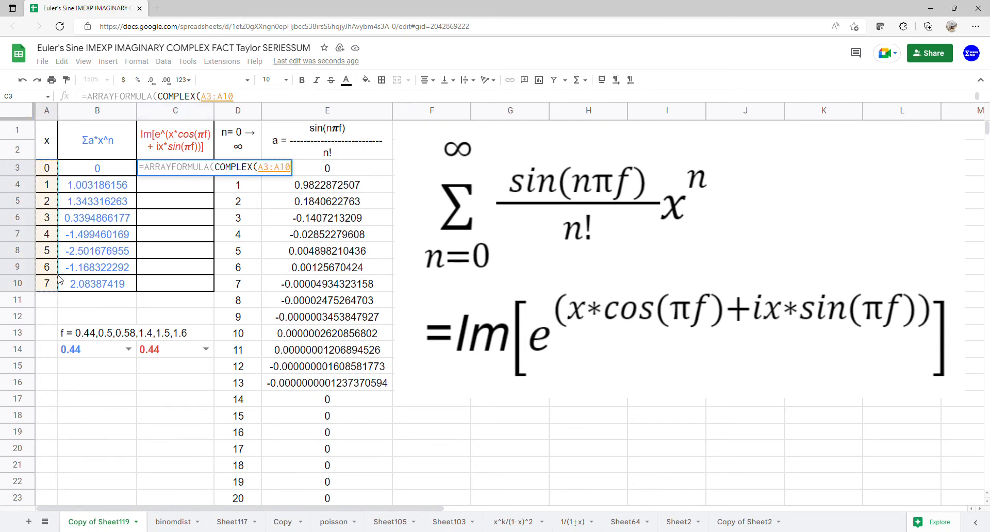
text(*cos)
key(Tab)
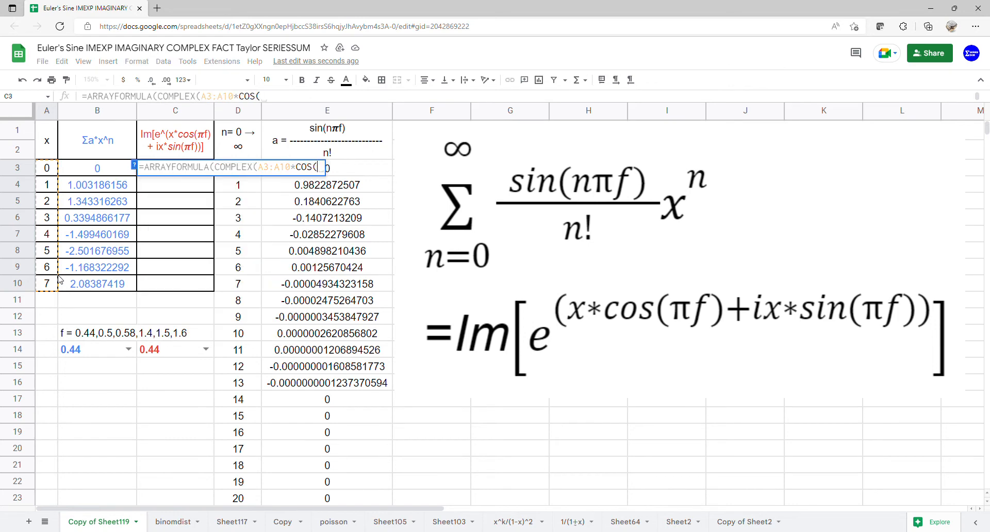
text(pi)
key(Tab)
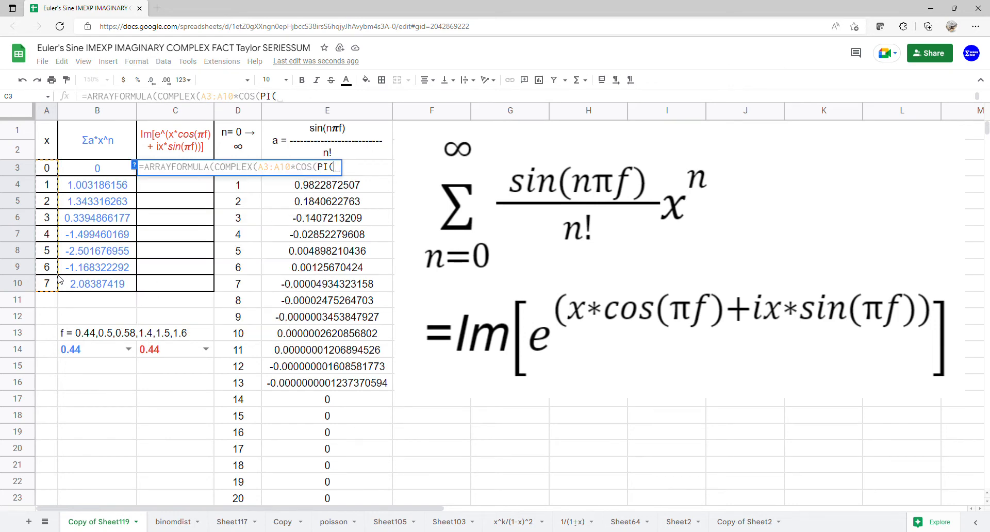
text()*)
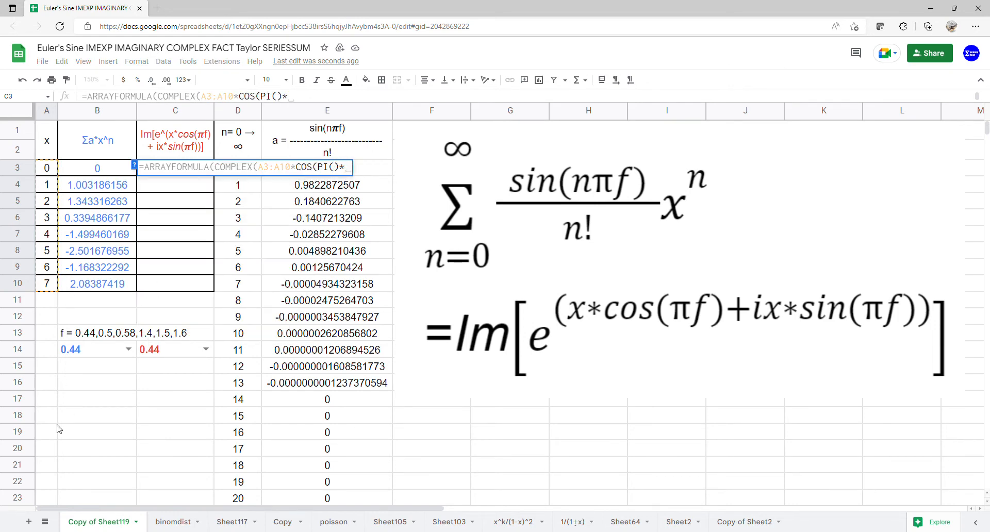
click(177, 351)
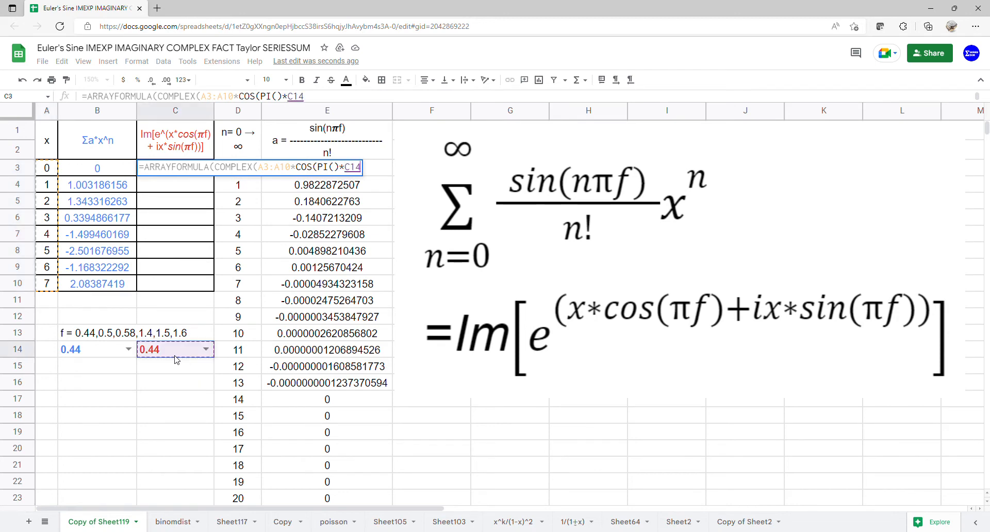
text())
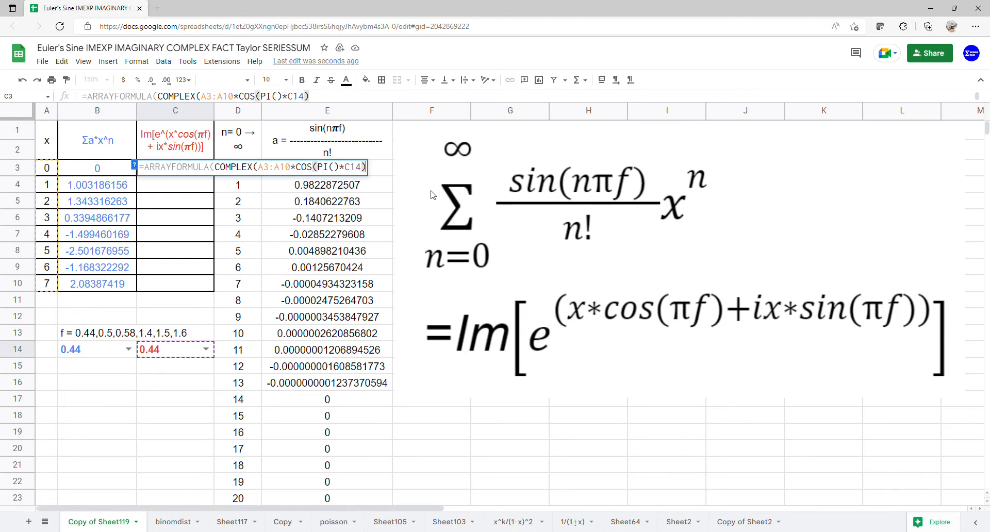
text(,)
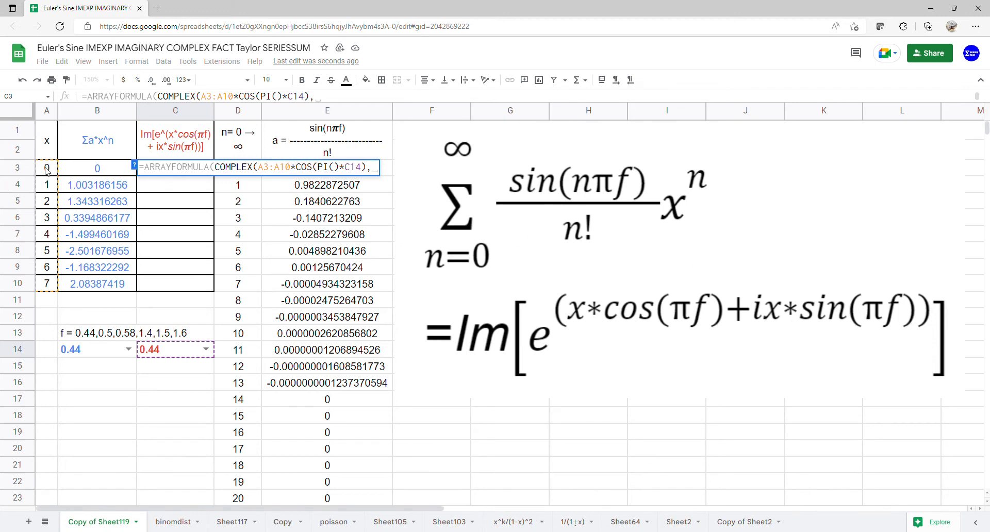
drag(46, 171, 45, 287)
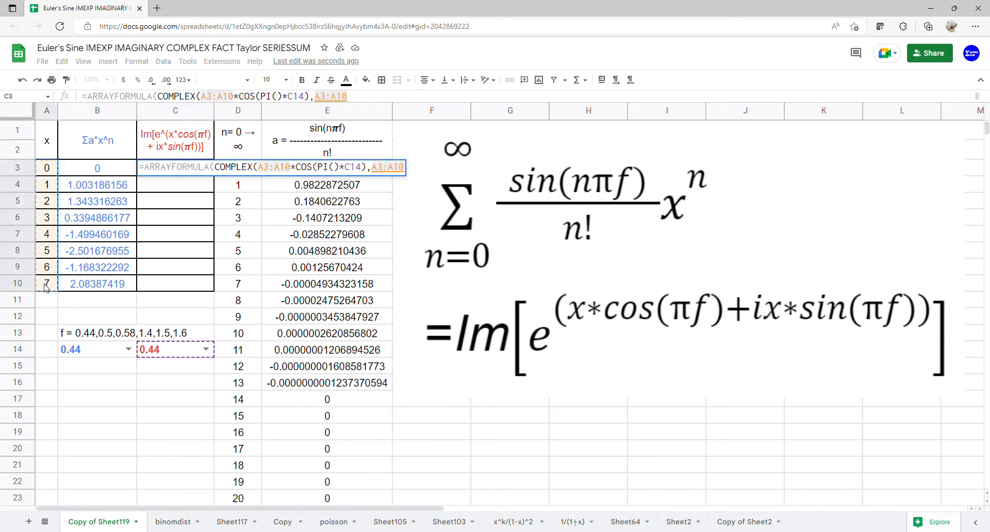
text(*SIN()
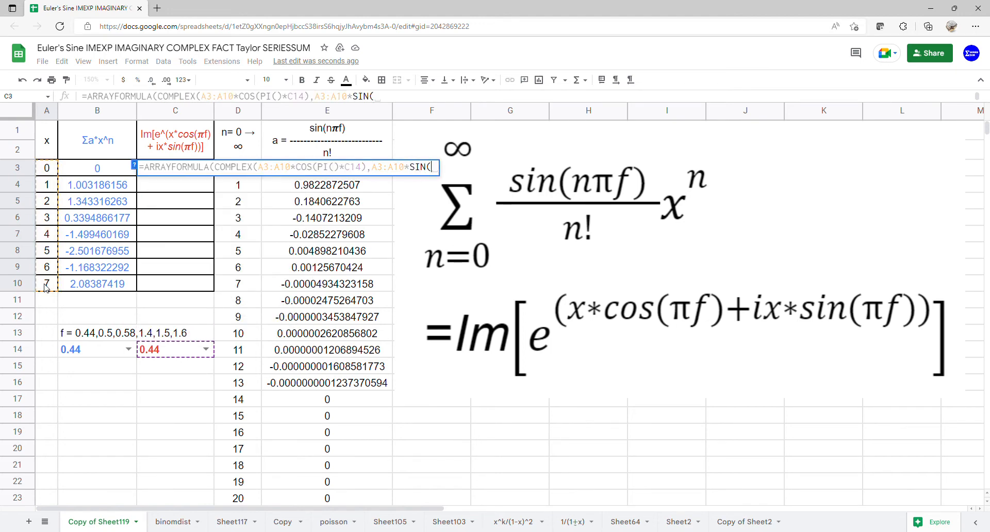
text(PI()
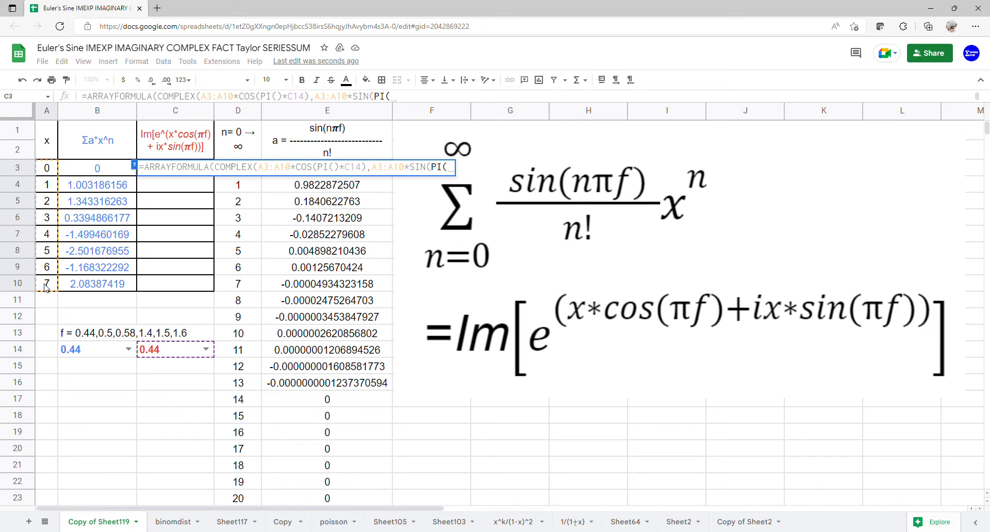
text()*)
click(174, 351)
text()*C14)
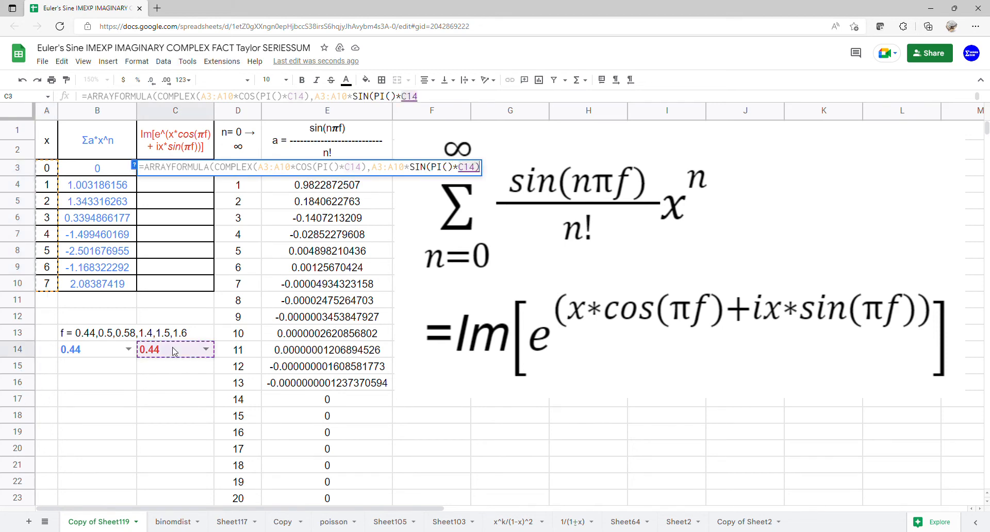
key(Return)
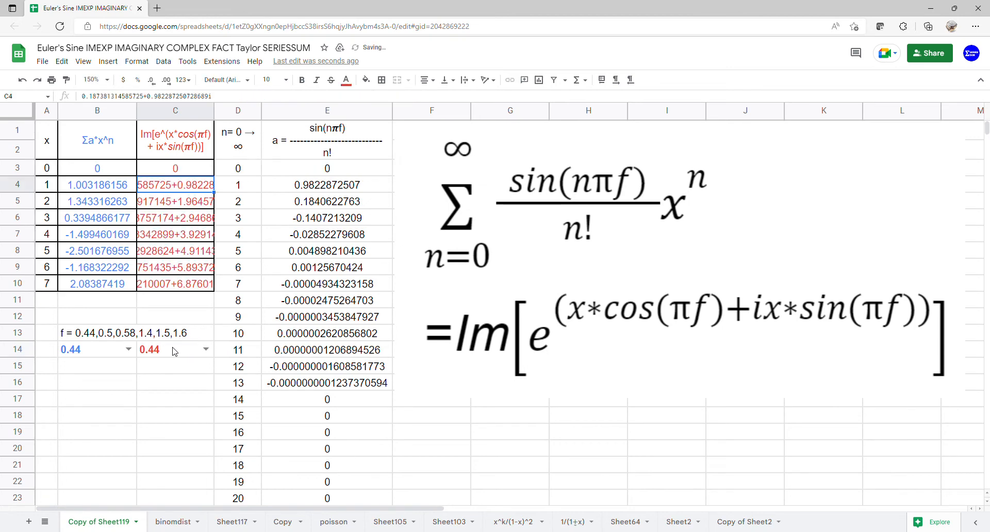
Wrap the COMPLEX expression in C3 inside IMEXP to raise e to the complex exponent
click(185, 174)
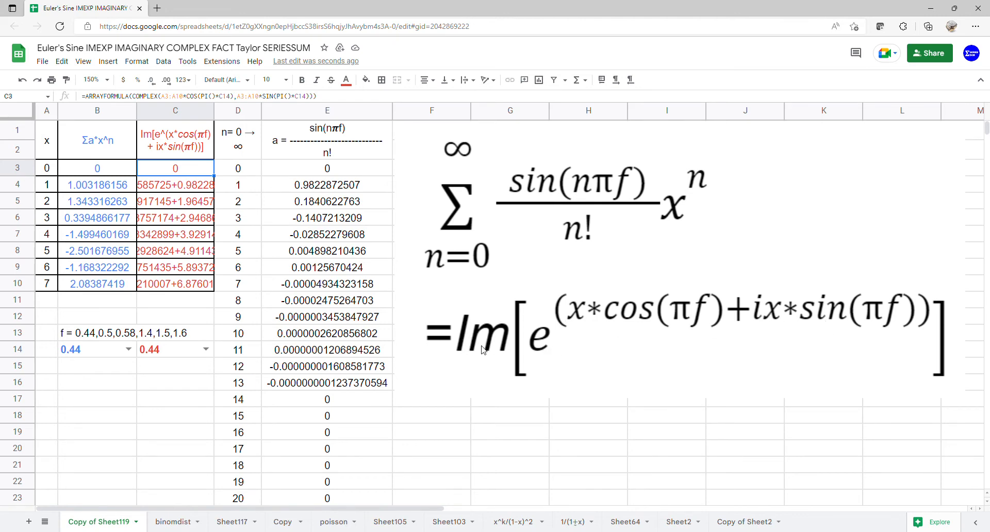
double_click(200, 175)
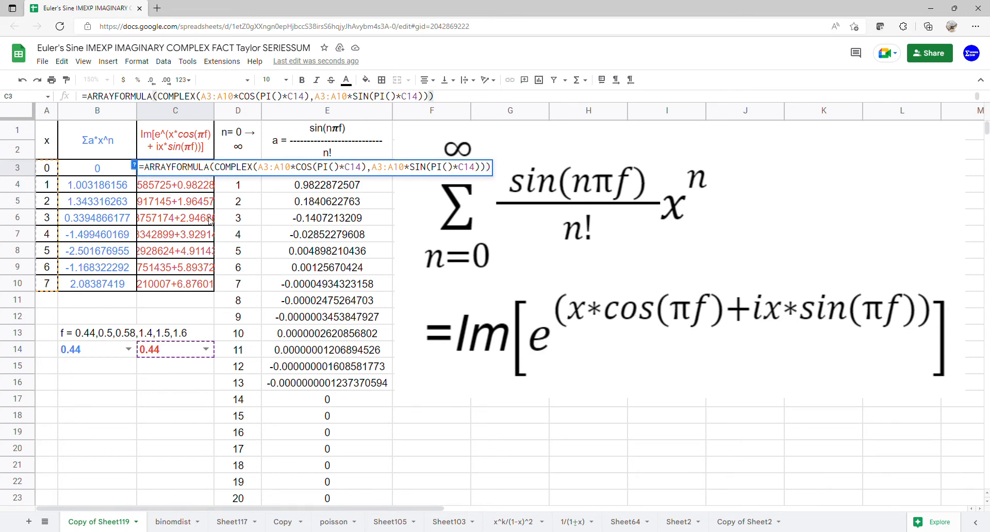
text((imexp)
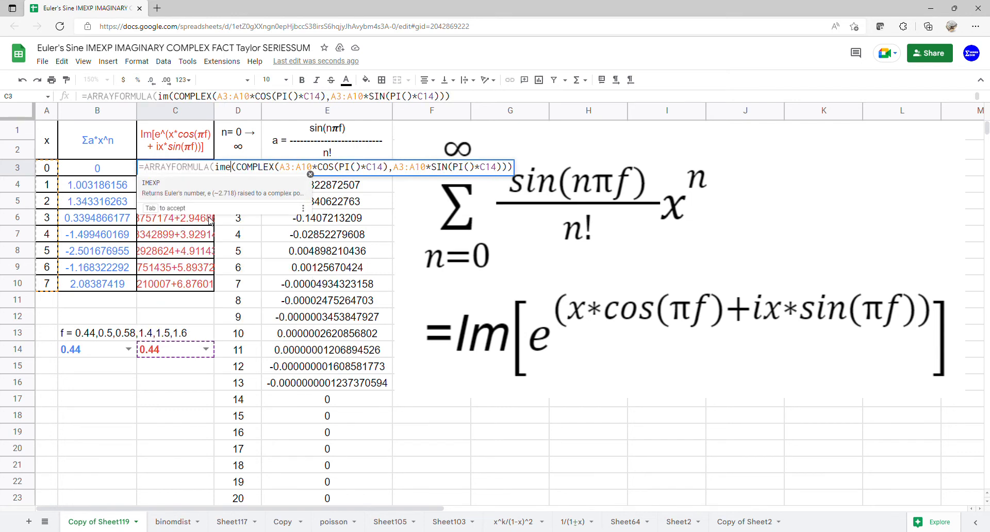
key(Tab)
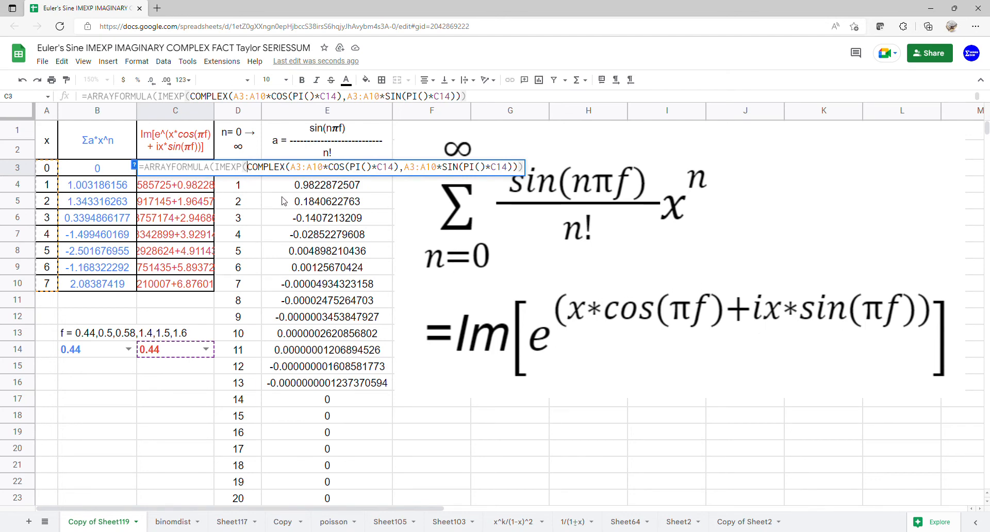
key(Return)
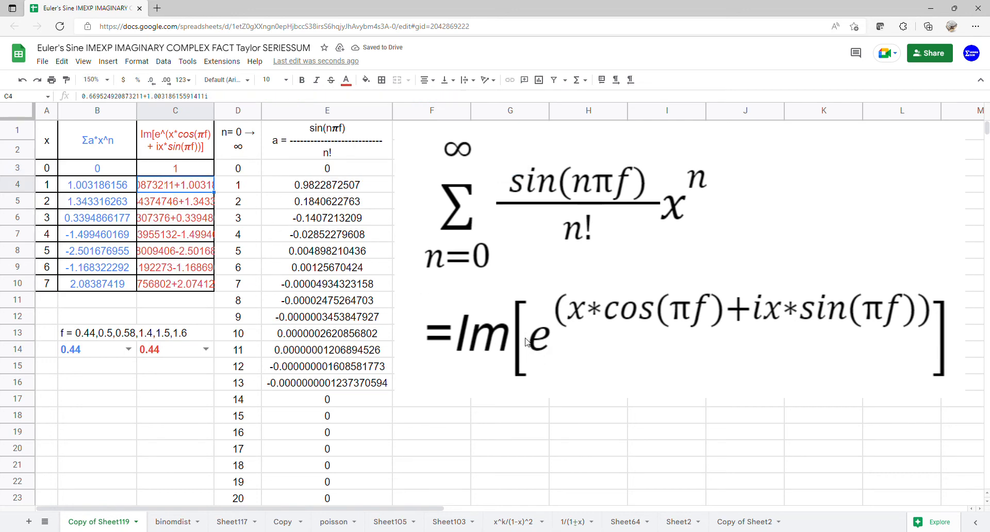
Wrap the IMEXP expression in C3 inside IMAGINARY to take the imaginary part
click(209, 169)
double_click(212, 169)
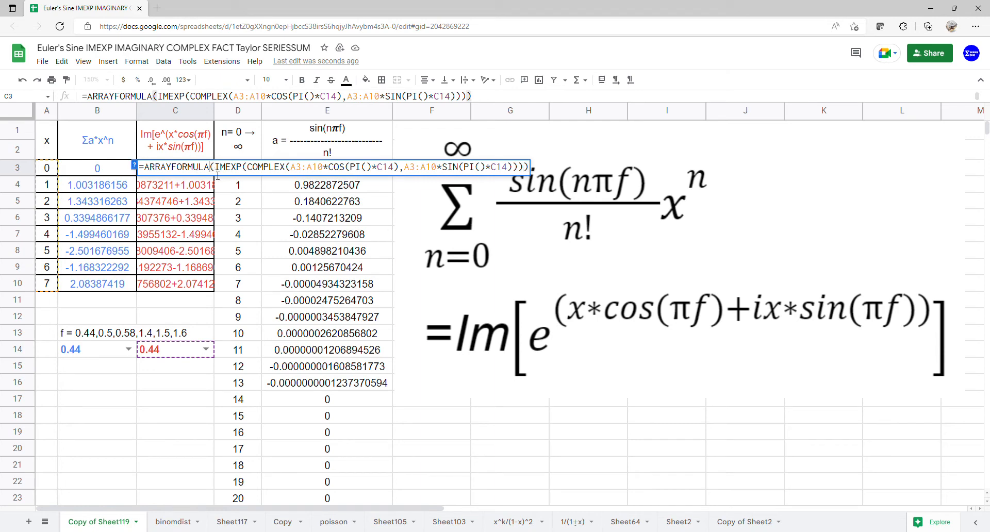
text(()
key(Left)
text(imag)
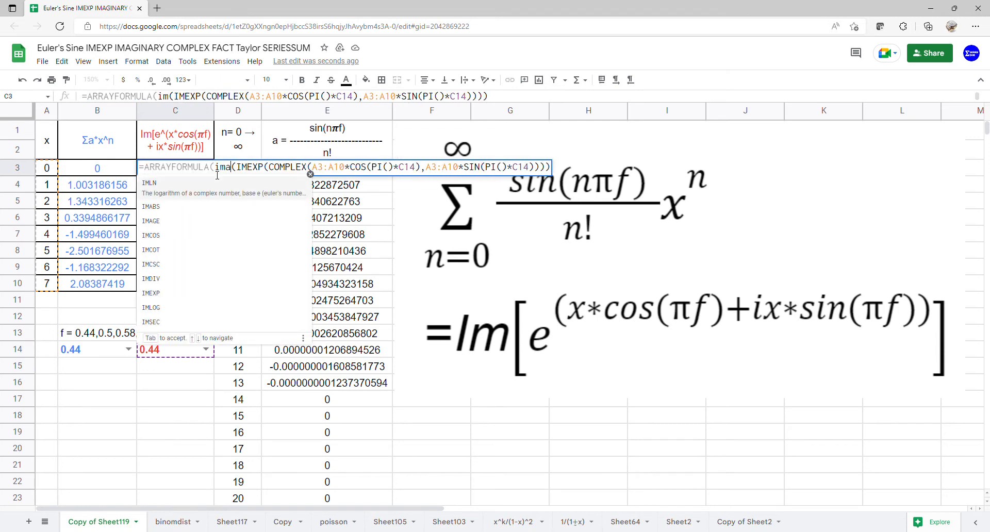
click(192, 210)
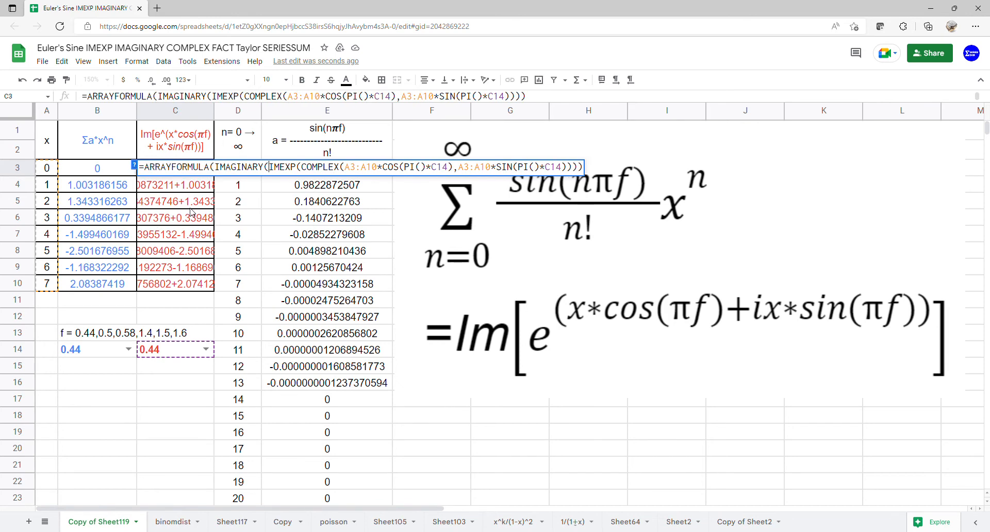
key(Return)
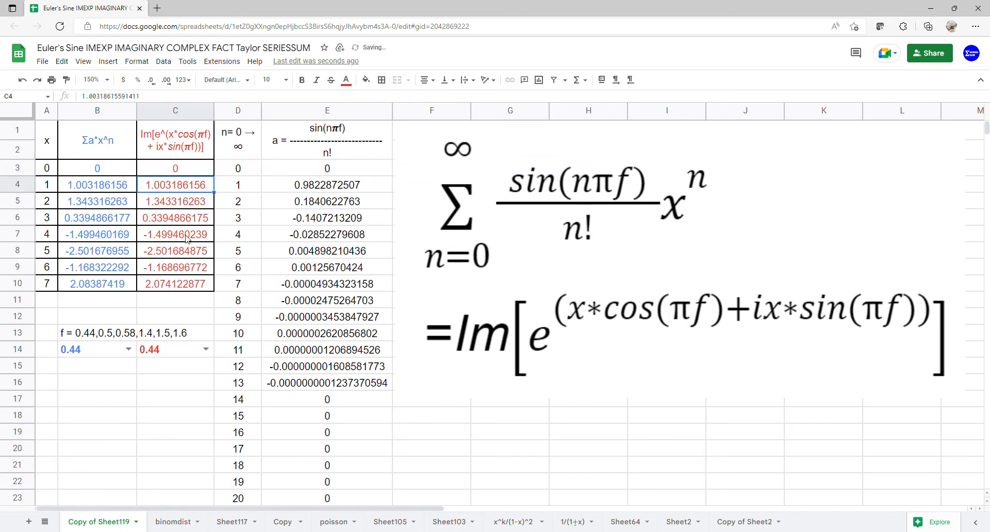
Insert a chart from the range A1:C10
drag(52, 150, 165, 287)
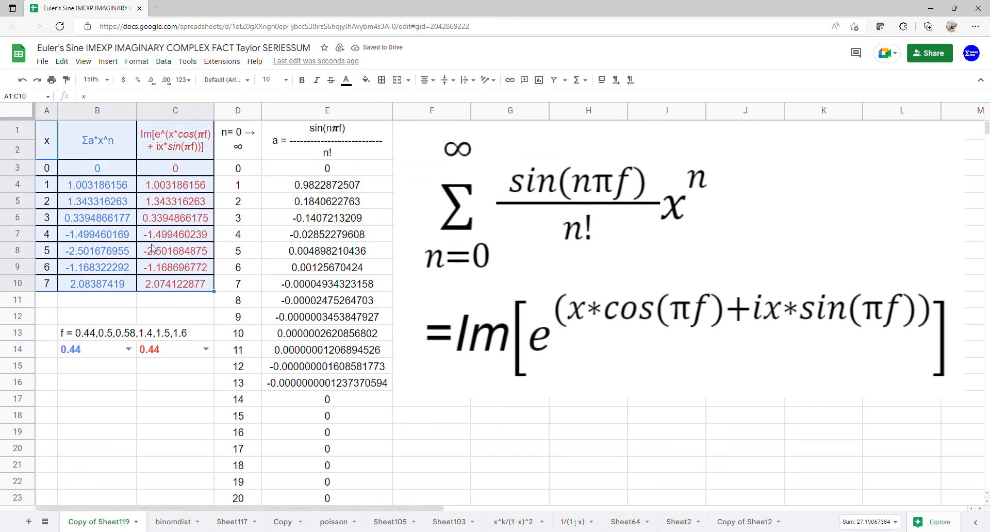
click(108, 61)
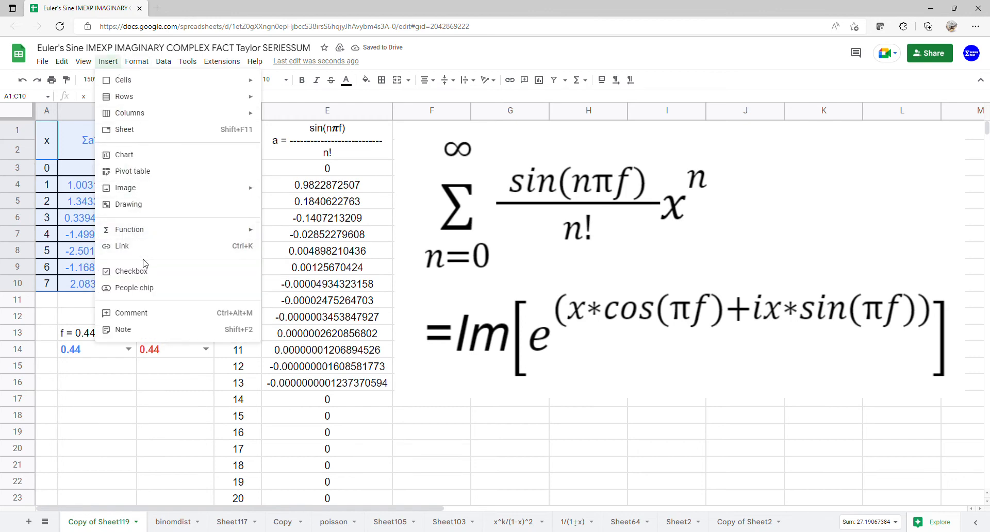
click(135, 155)
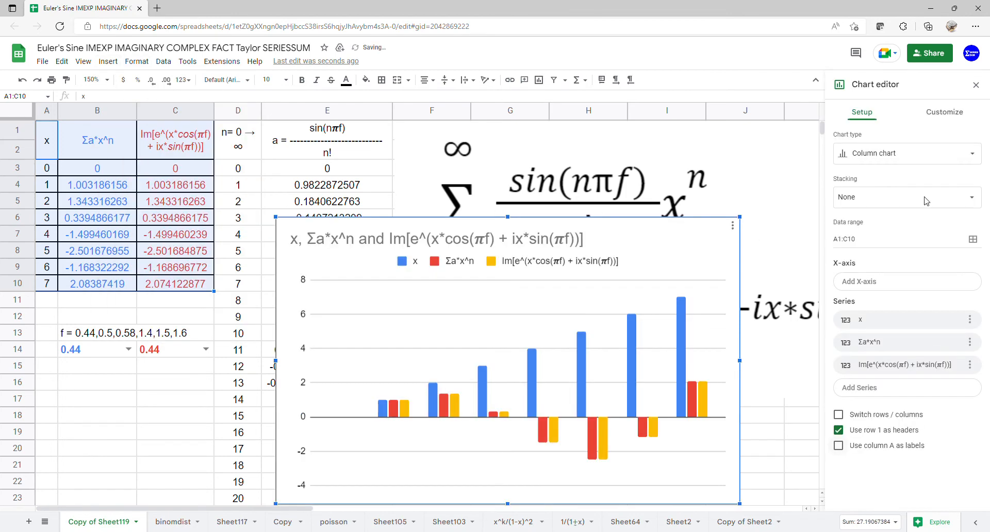
Change the chart to a scatter chart and use column A as labels
click(923, 146)
scroll(942, 401, down, 5)
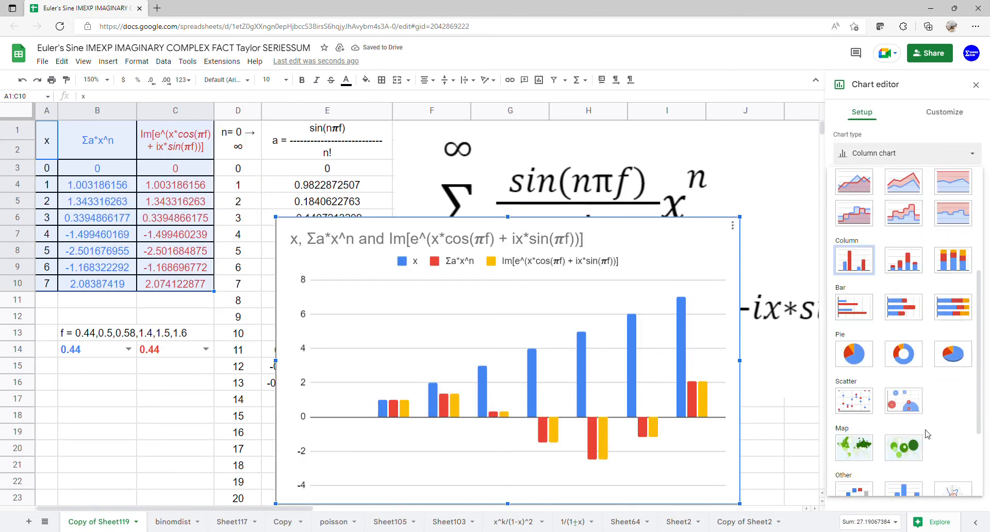
click(869, 407)
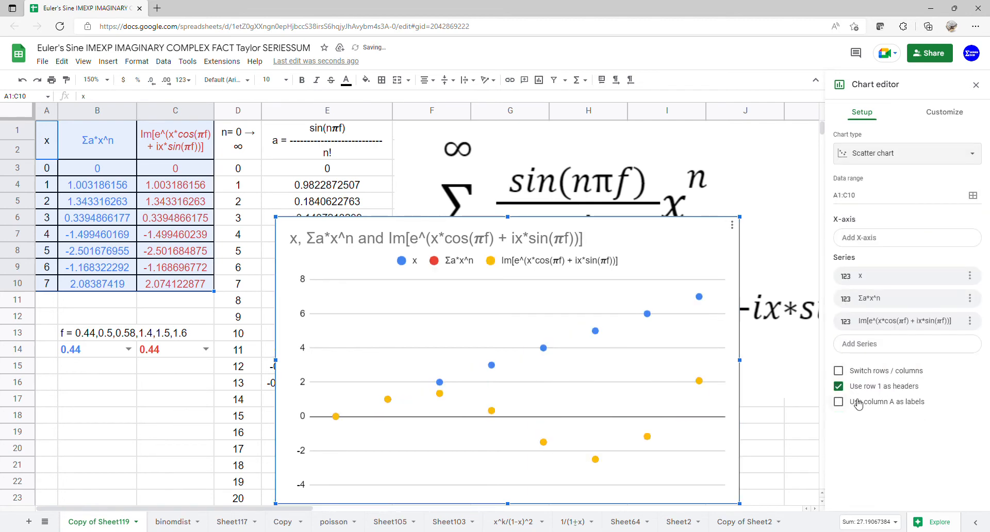
click(858, 404)
Add a trendline to the chart's series
click(972, 154)
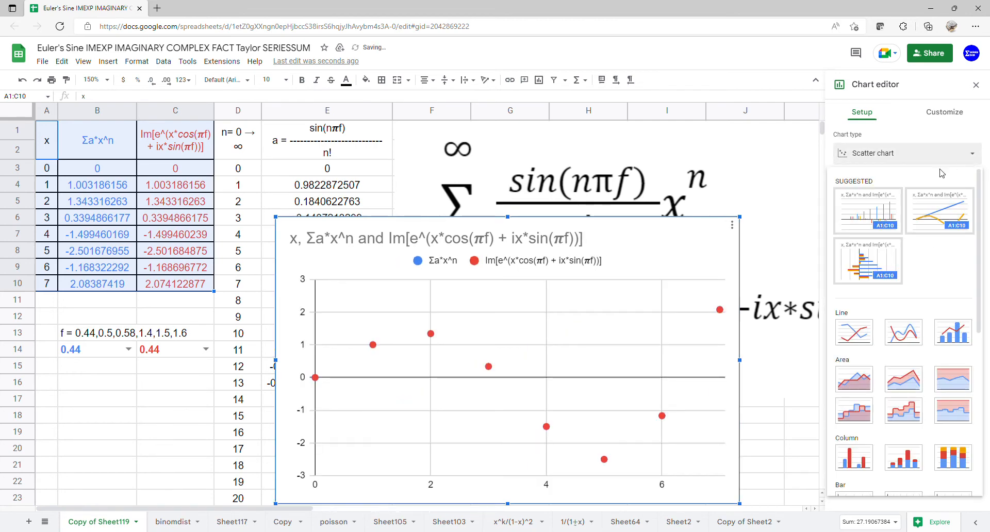
scroll(872, 387, down, 10)
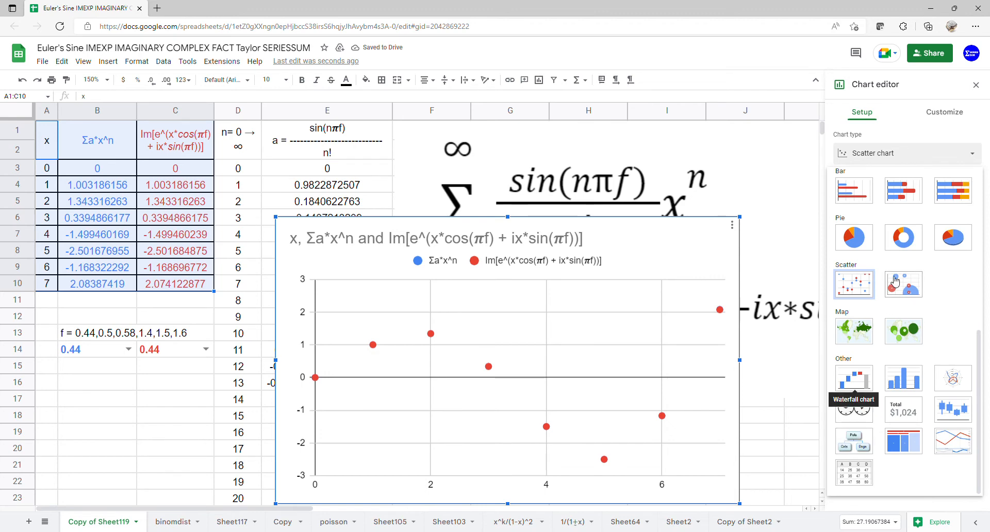
click(944, 112)
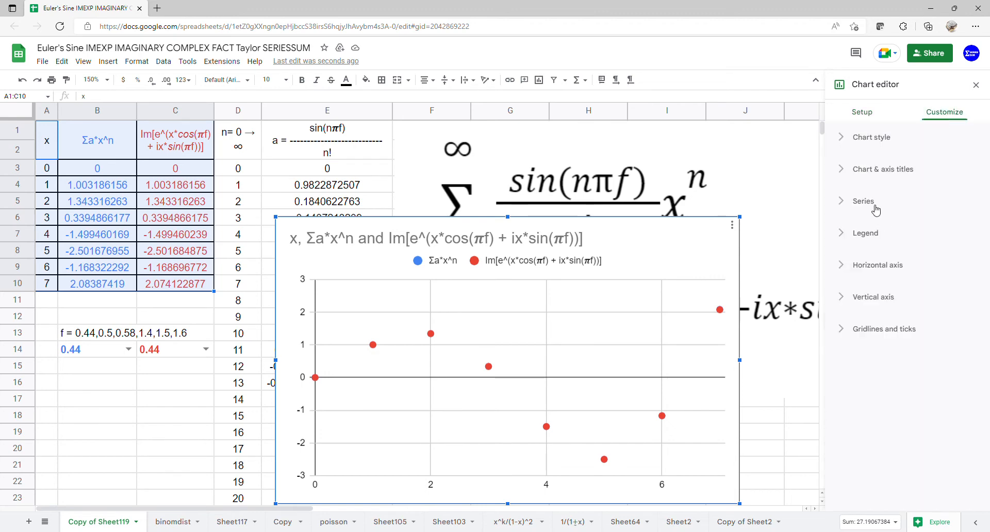
click(875, 205)
scroll(876, 361, down, 2)
click(868, 359)
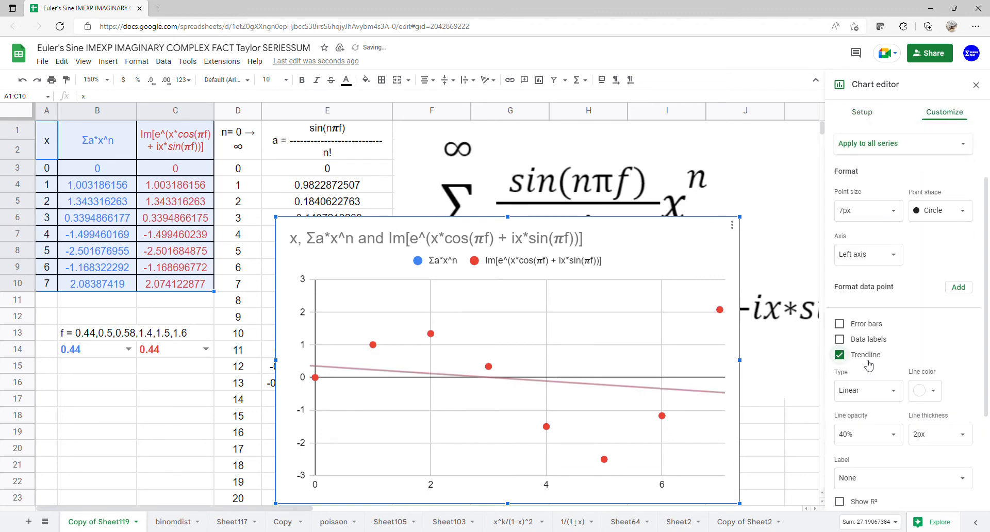
Set the trendline to a Polynomial of degree 6 and label it with its equation
scroll(877, 348, down, 1)
scroll(880, 344, down, 1)
click(877, 274)
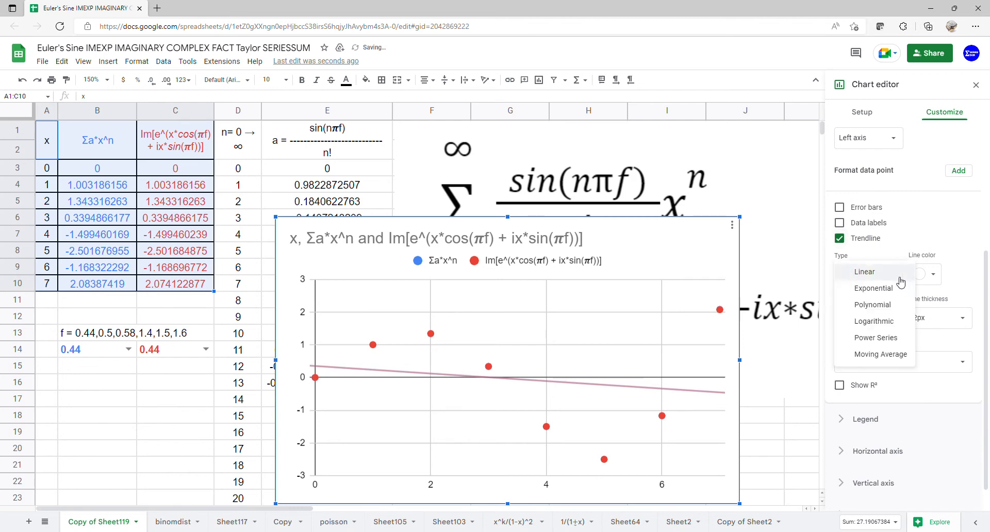
click(876, 304)
click(883, 261)
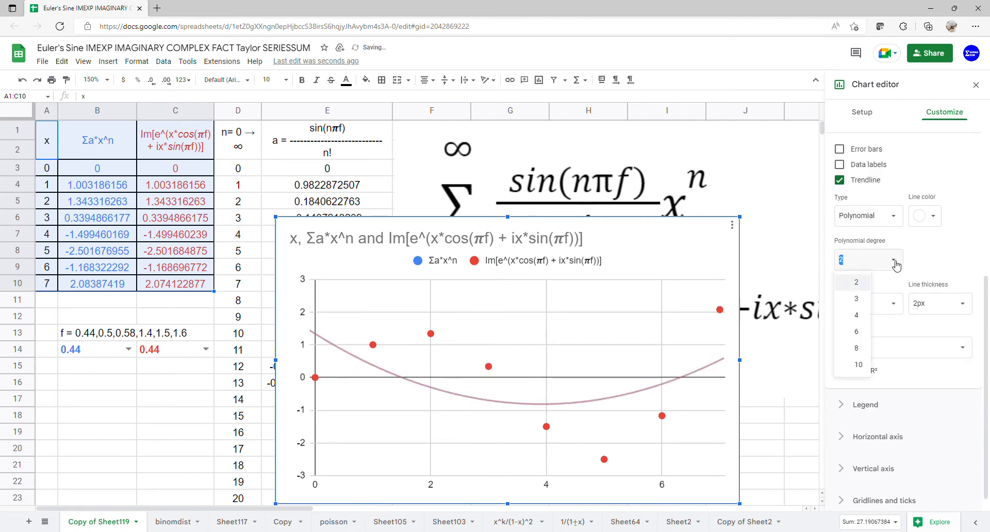
click(854, 339)
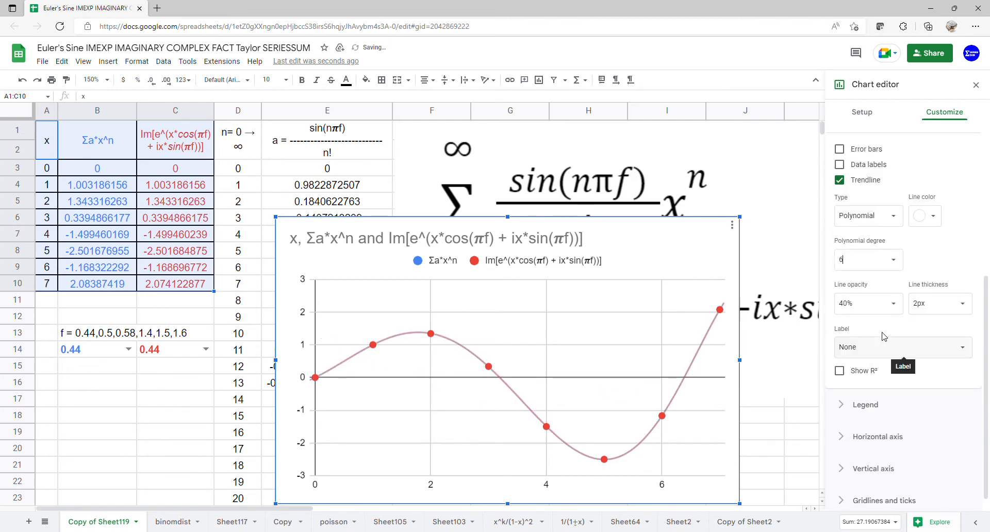
click(958, 350)
click(895, 386)
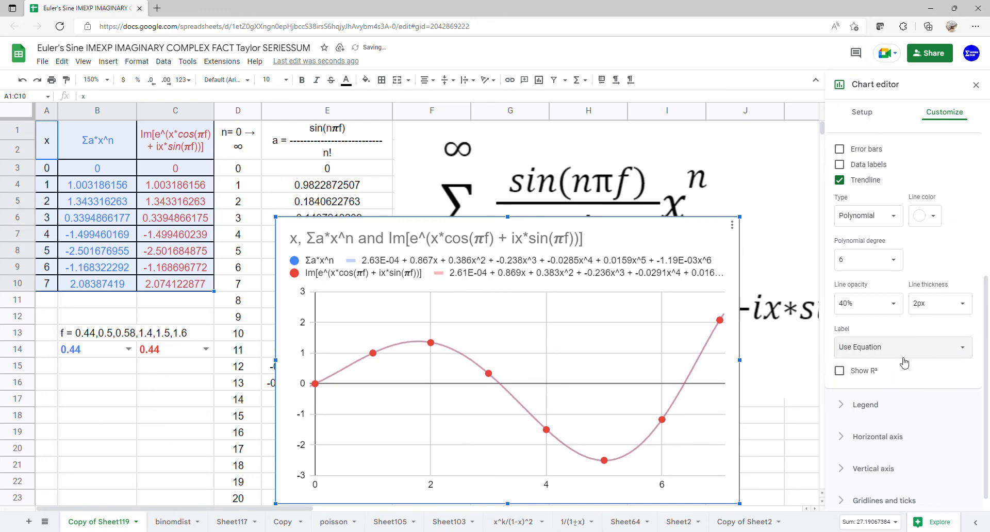
Delete the chart title and close the chart editor
double_click(624, 241)
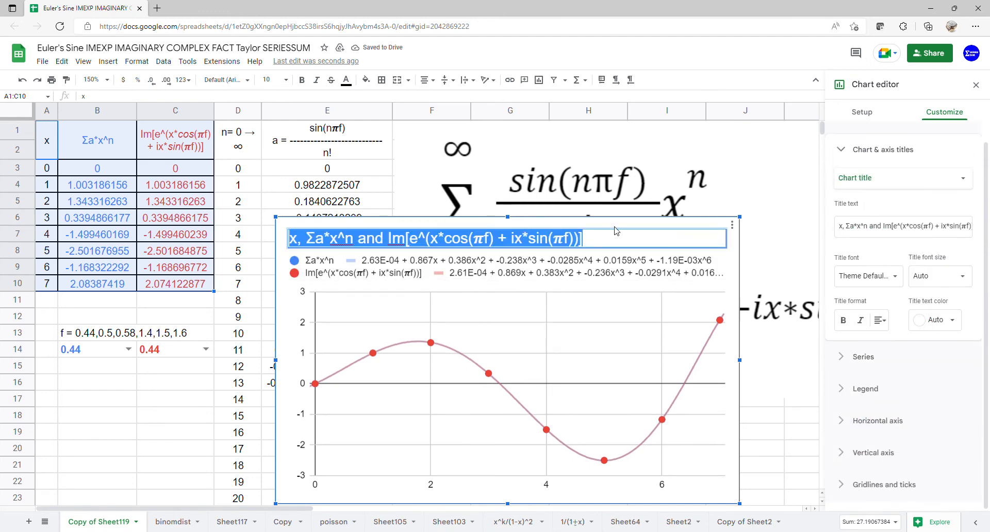
key(BackSpace)
click(639, 317)
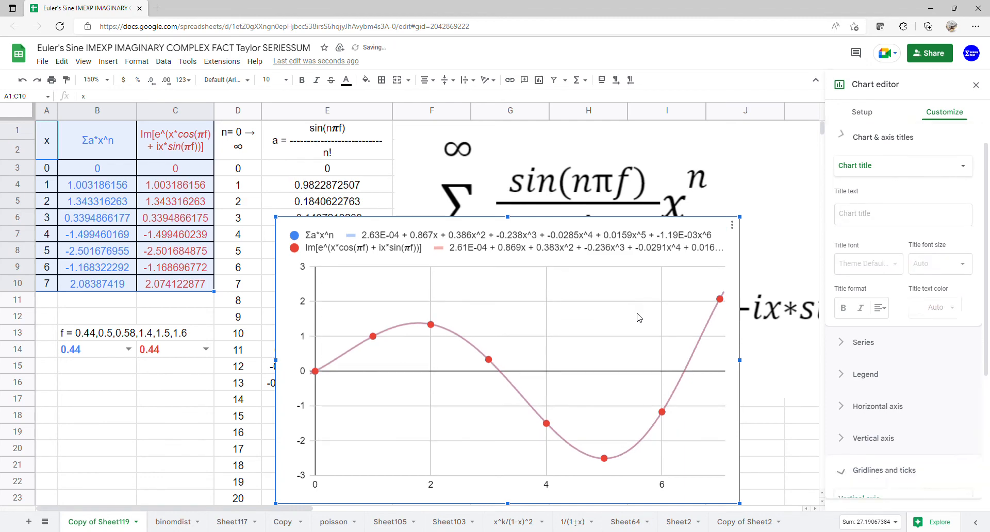
click(884, 484)
click(977, 85)
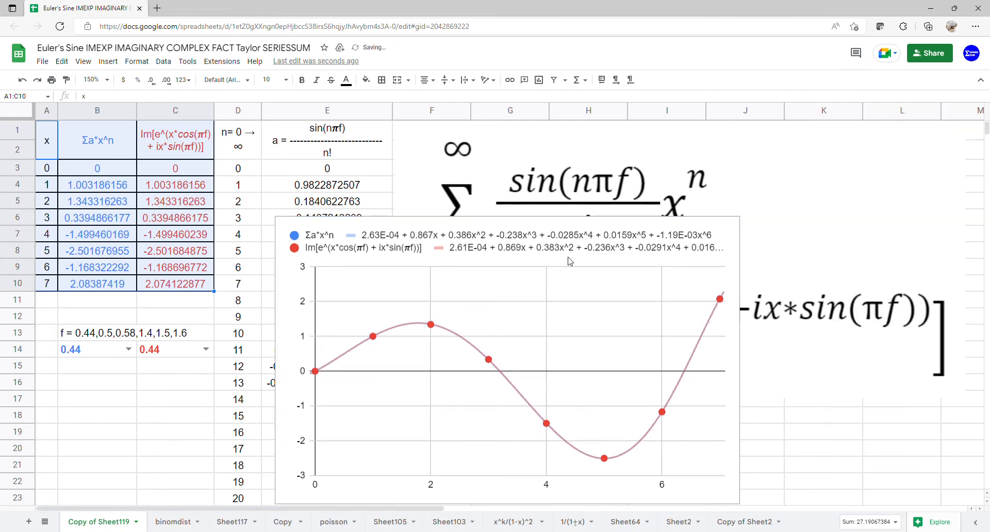
Move the chart next to the data and enlarge it to span about columns F to L
drag(571, 258, 702, 161)
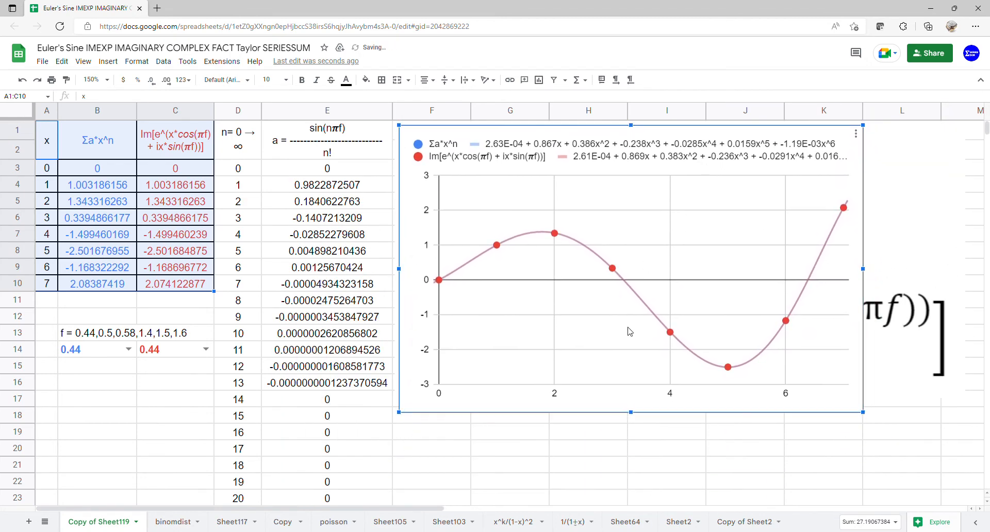
drag(630, 412, 631, 501)
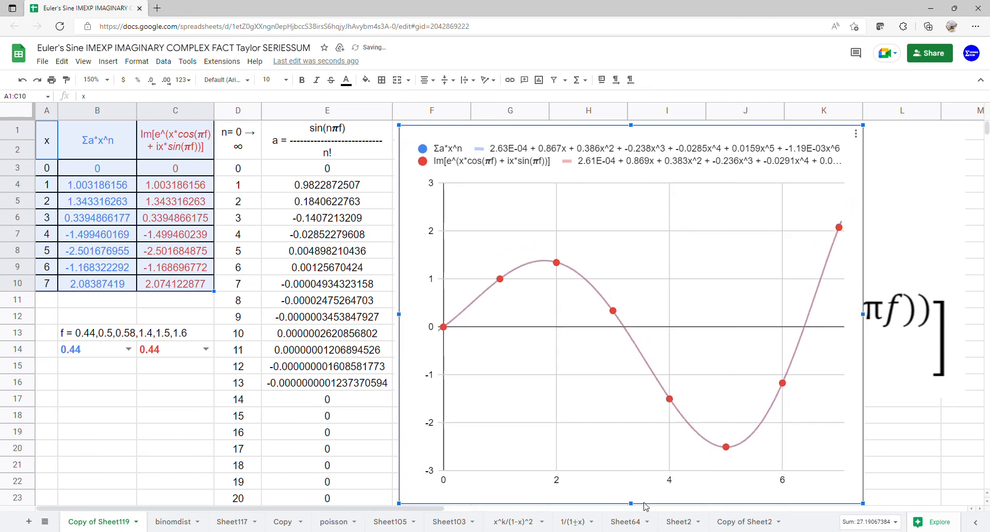
drag(871, 316, 970, 316)
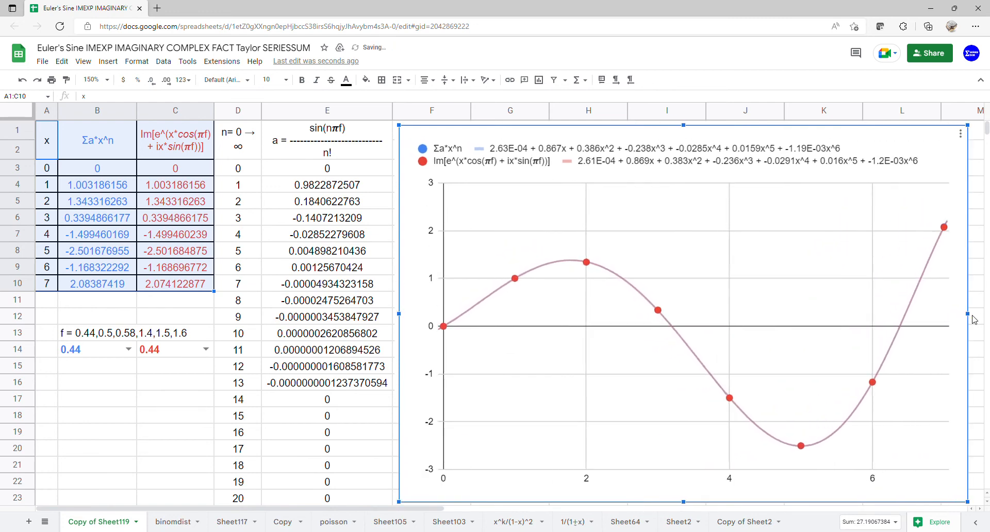
Set the f value to 0.5 in both B14 and C14
click(129, 350)
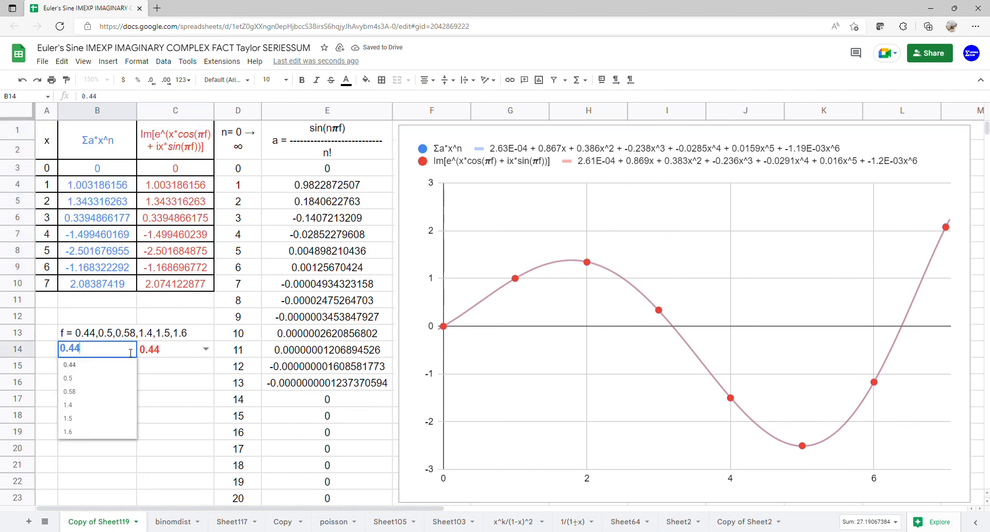
click(108, 379)
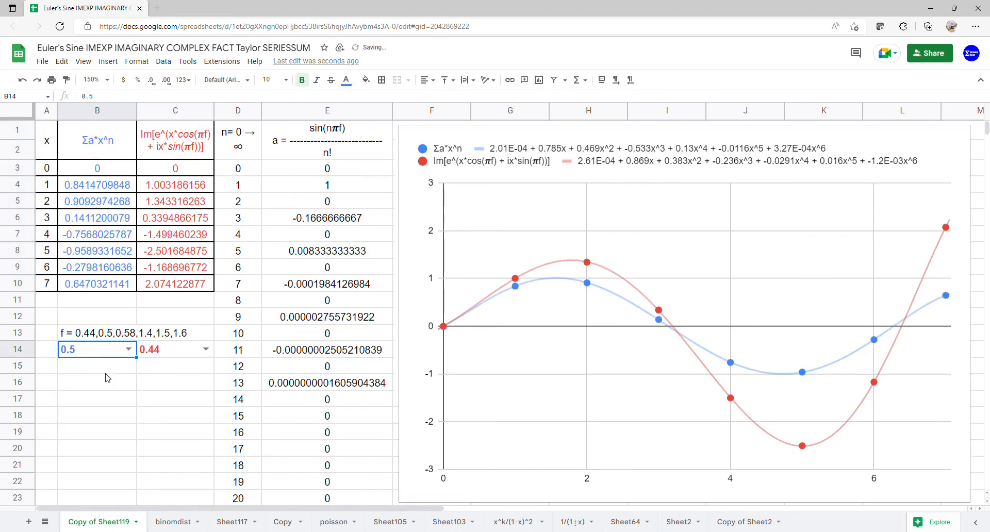
drag(109, 140, 110, 286)
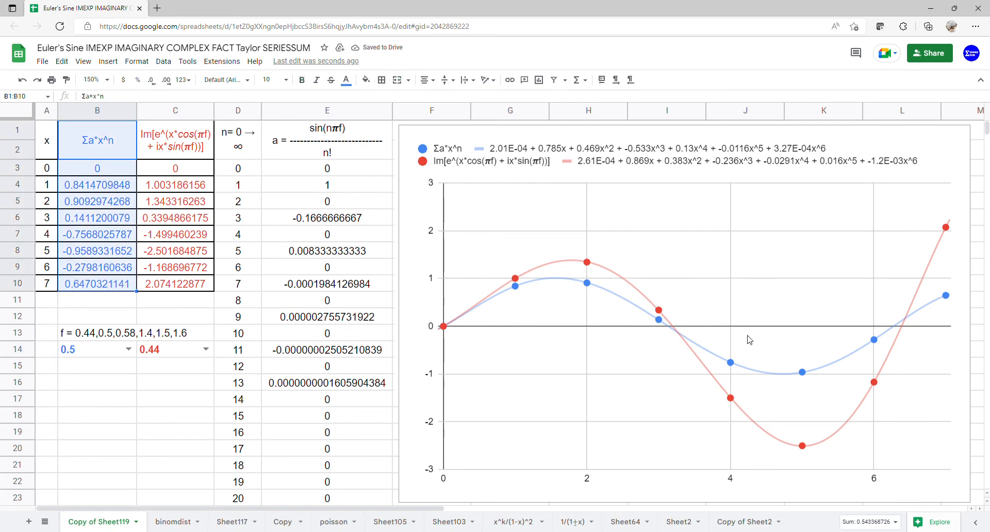
click(212, 353)
click(180, 379)
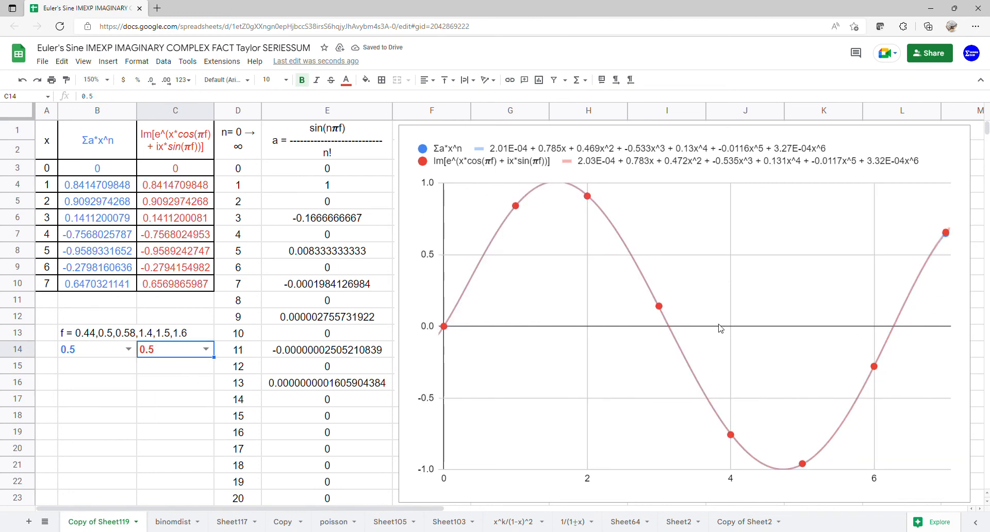
Set the f value to 0.58 in both B14 and C14
click(129, 350)
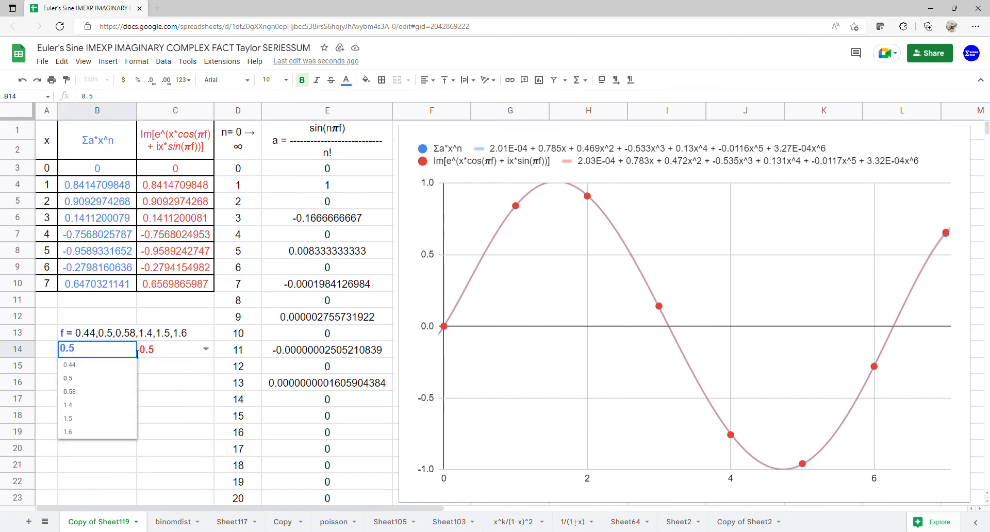
click(102, 394)
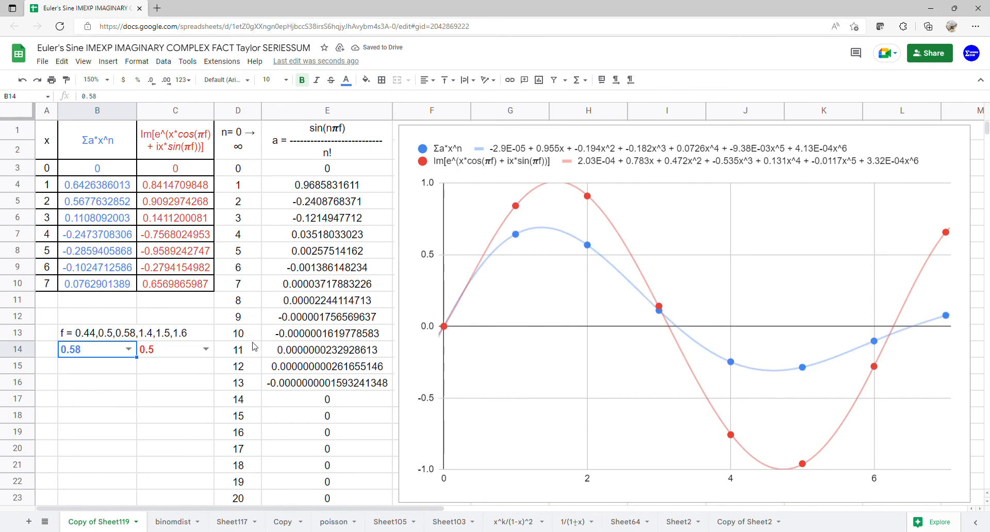
click(209, 351)
click(158, 392)
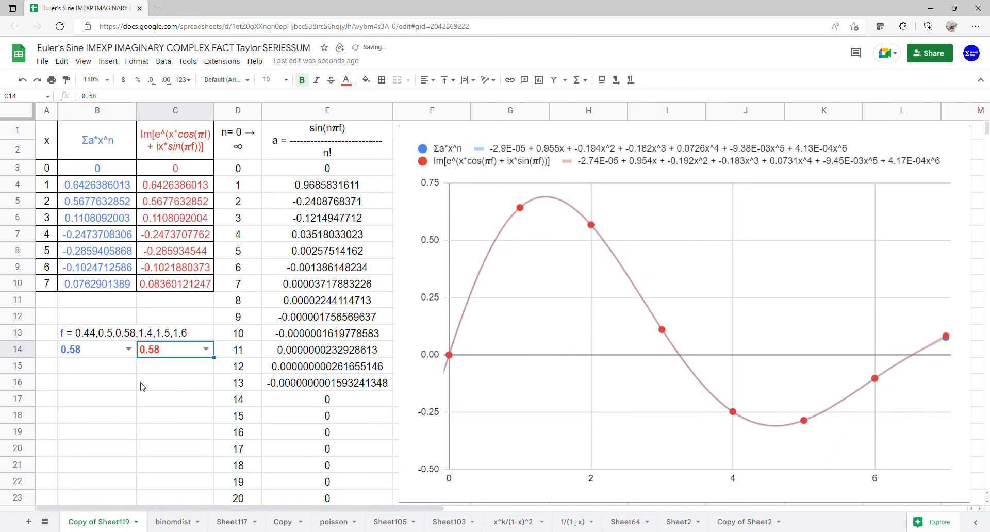
Set the f value to 1.4 in both B14 and C14
click(129, 351)
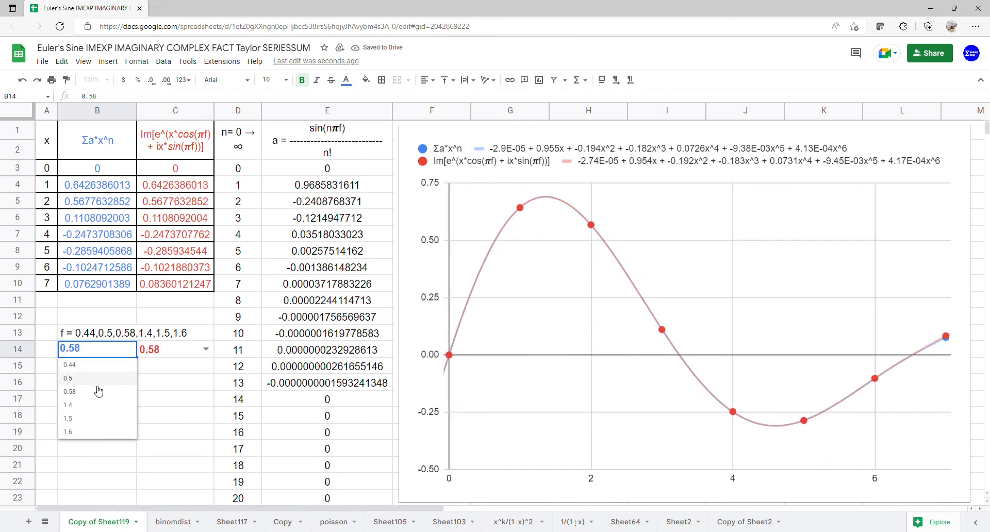
click(90, 406)
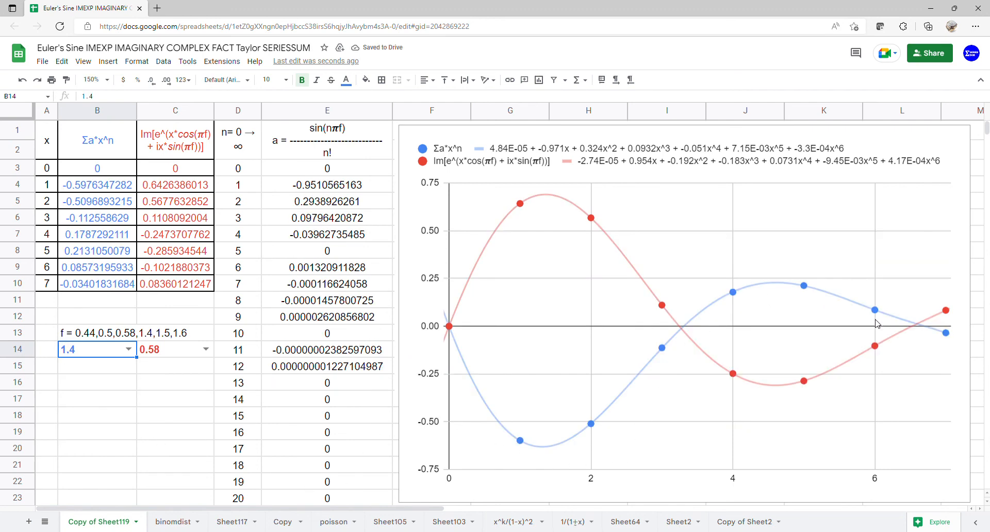
click(206, 349)
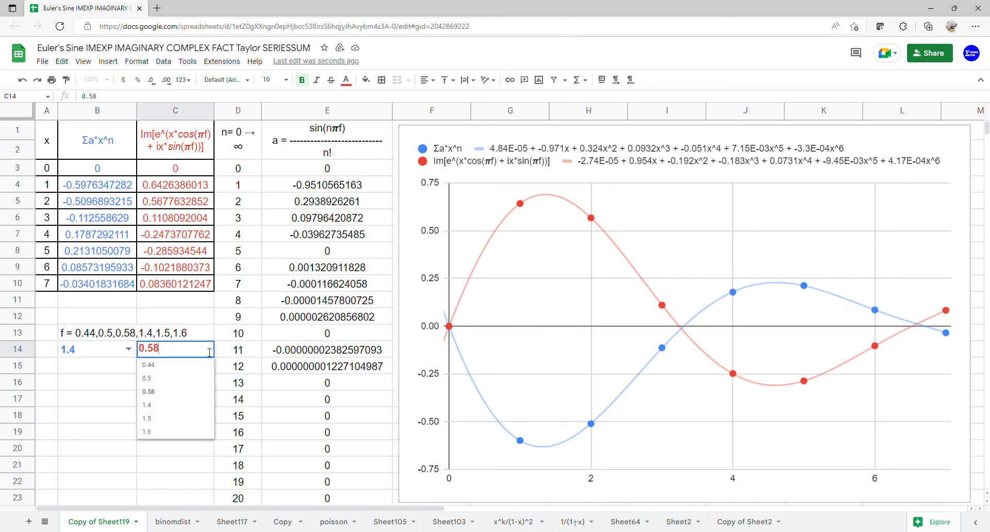
click(174, 409)
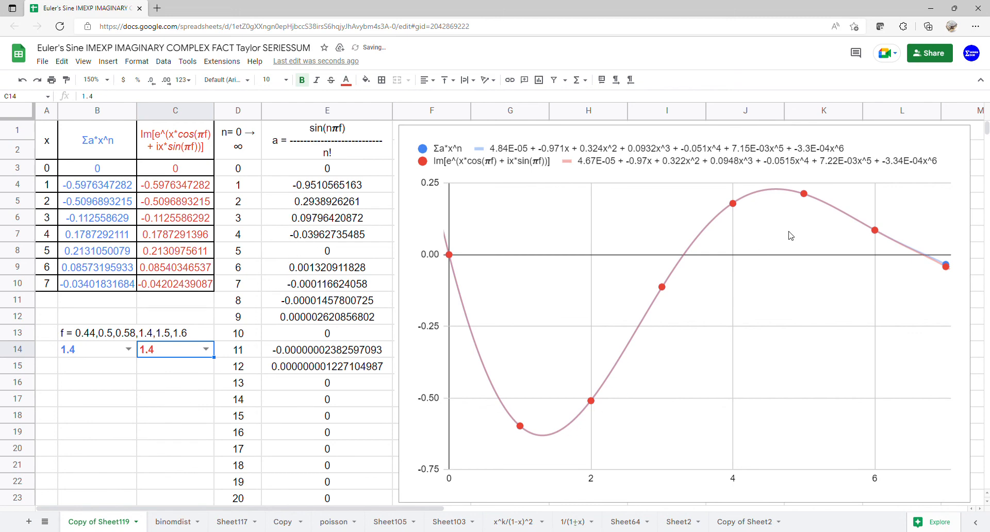
Set the f value to 1.5 in both B14 and C14
click(128, 350)
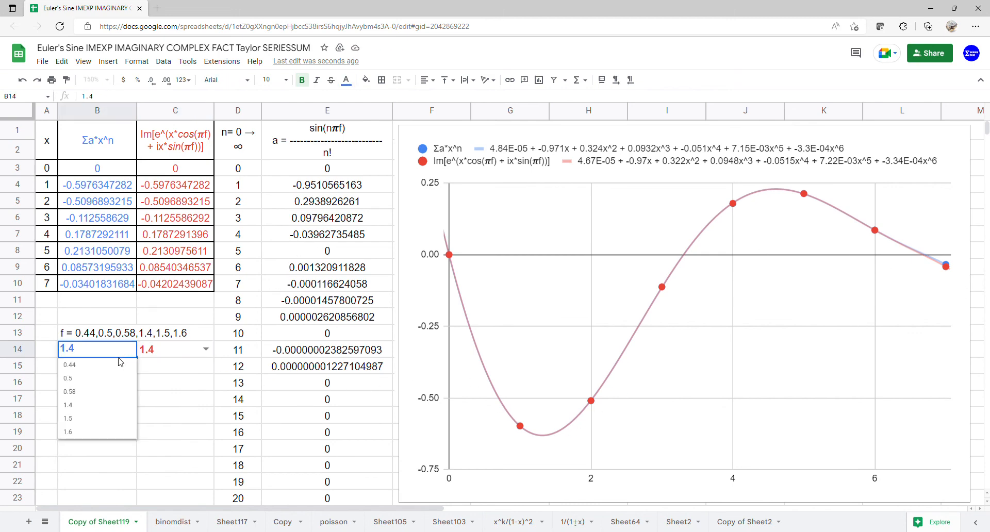
click(93, 424)
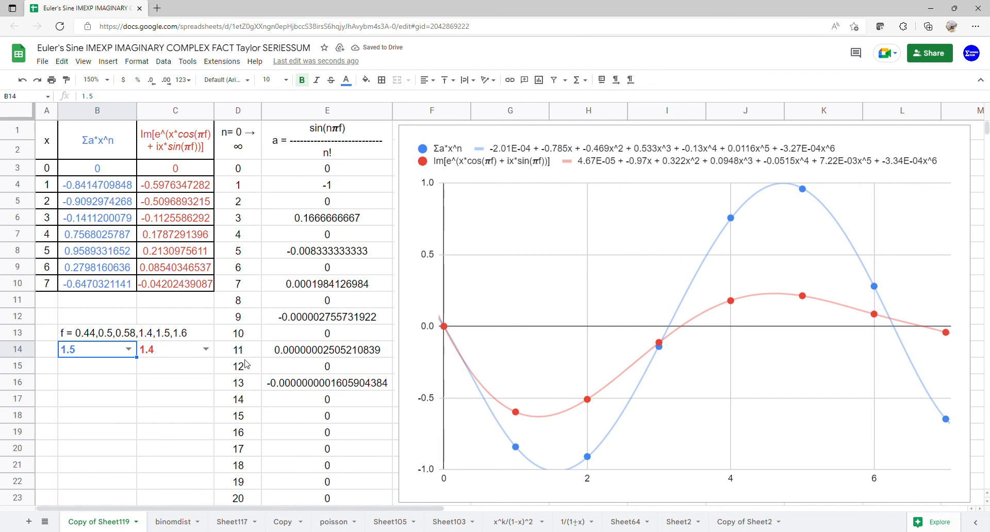
click(205, 350)
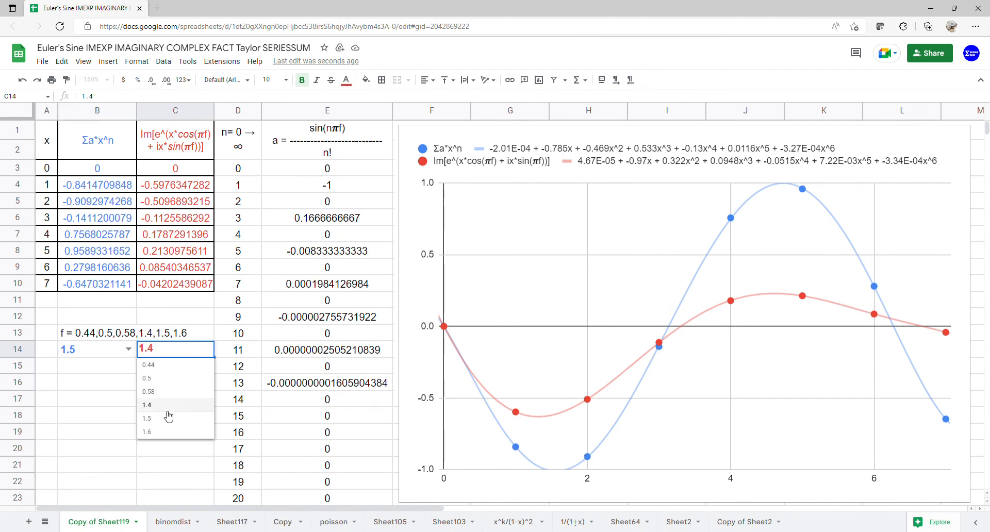
click(166, 419)
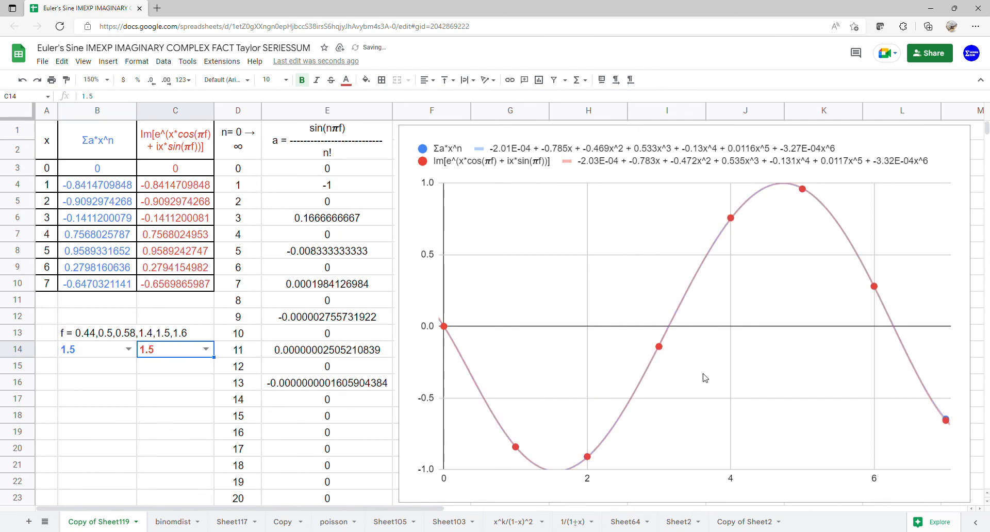
Set the f value to 1.6 in both B14 and C14
click(129, 349)
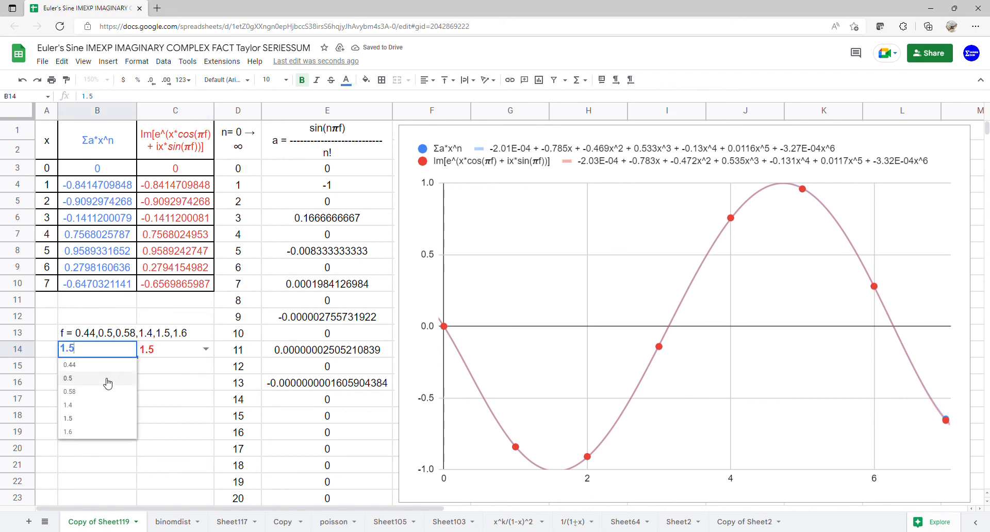
click(92, 433)
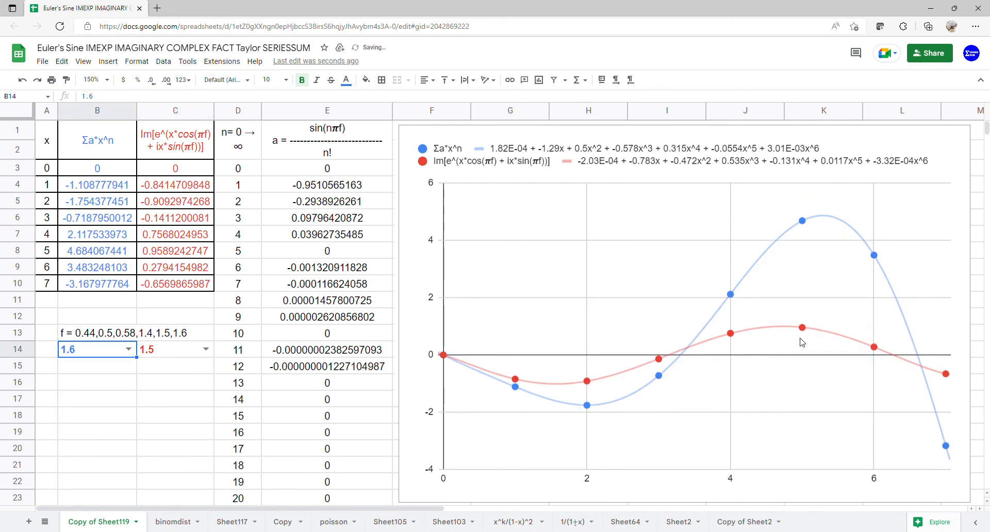
click(207, 350)
click(176, 434)
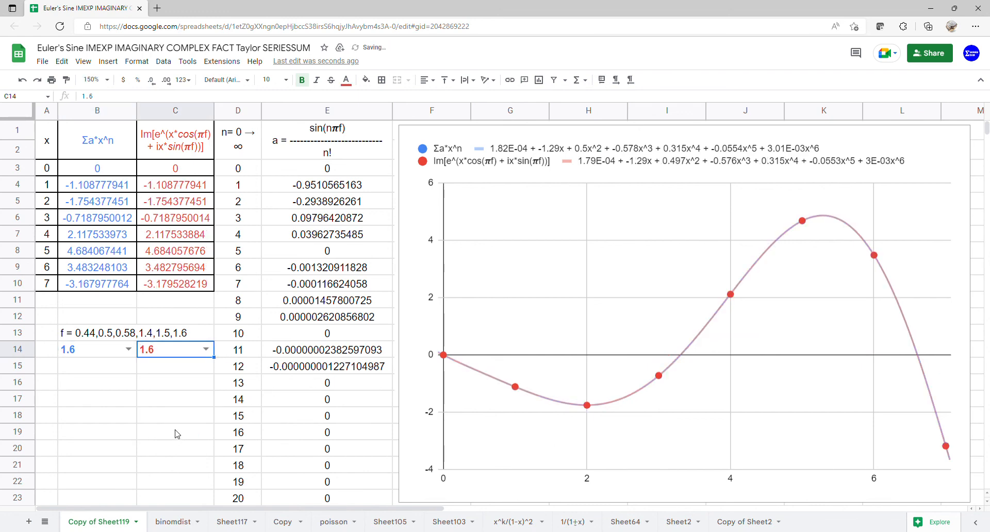